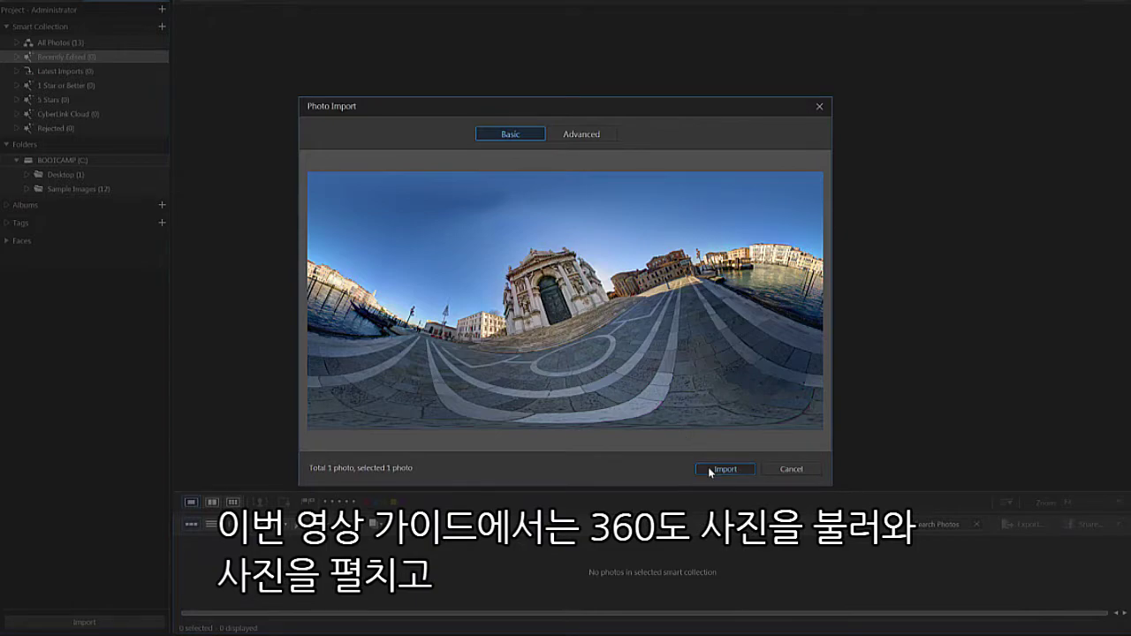
left_click(725, 469)
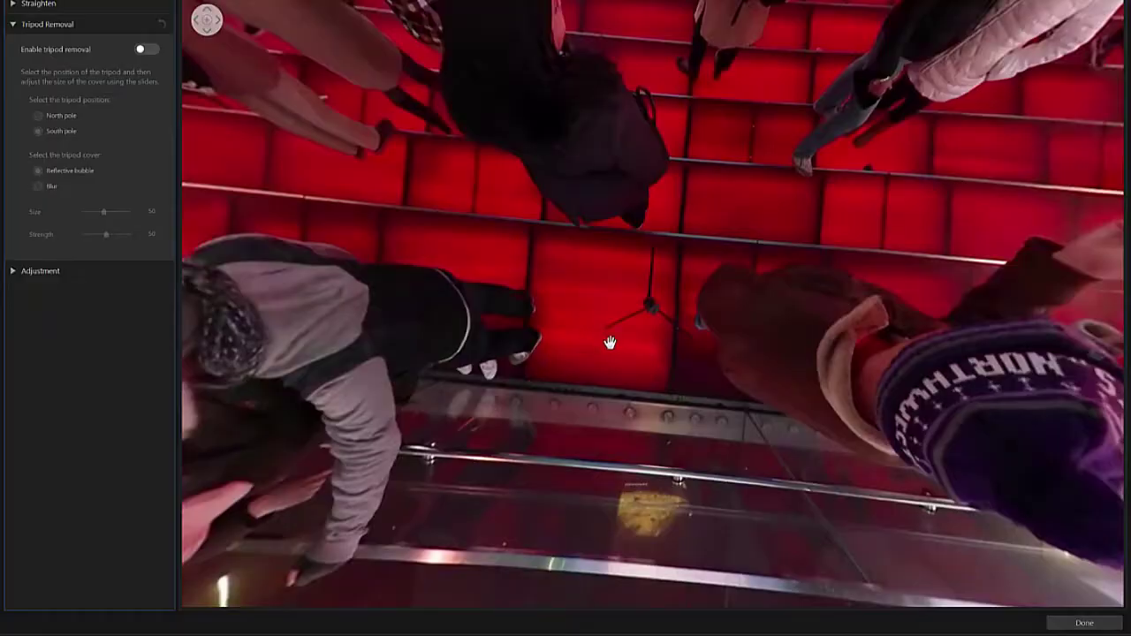
left_click(148, 49)
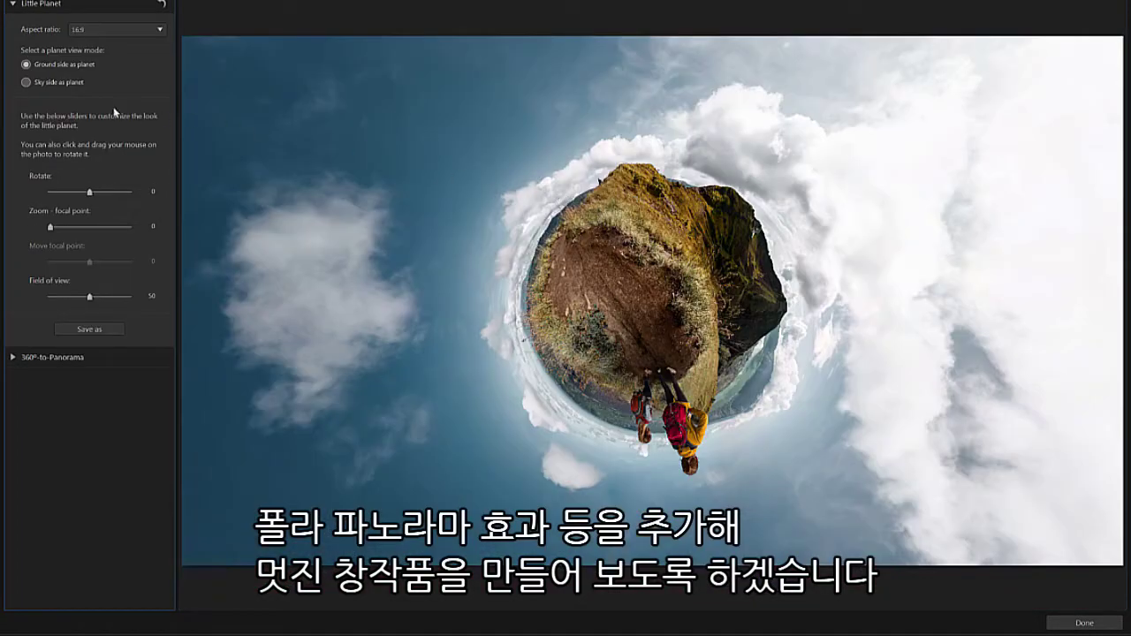
left_click(26, 83)
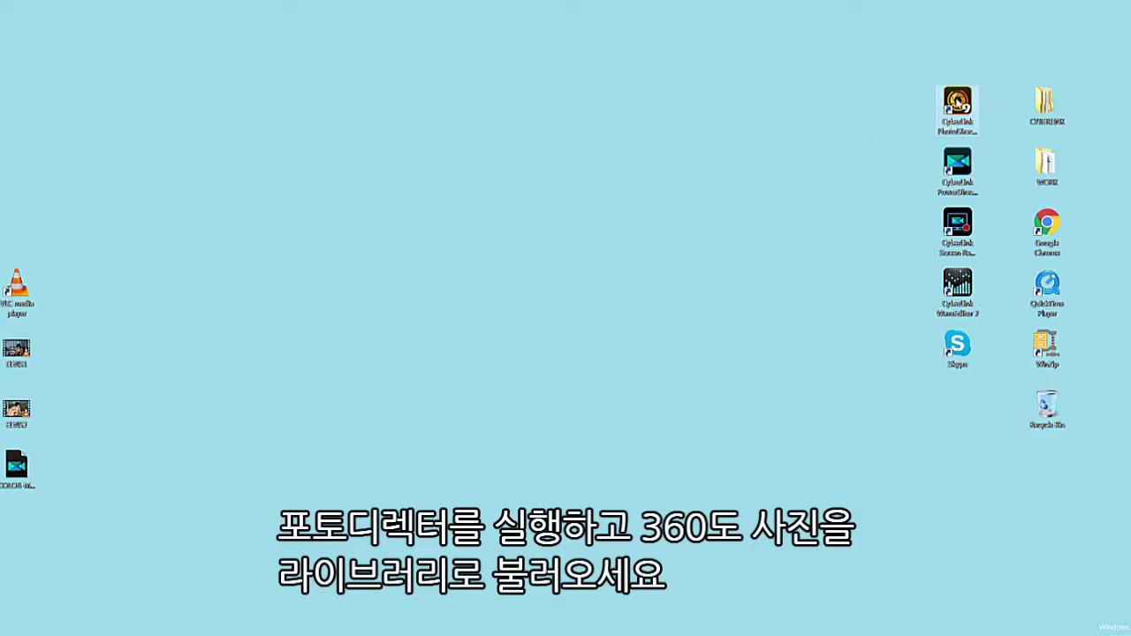
- Launch CyberLink PhotoDirector and import the 360° photo 1-ITALY.jpg into the library
double_click(958, 103)
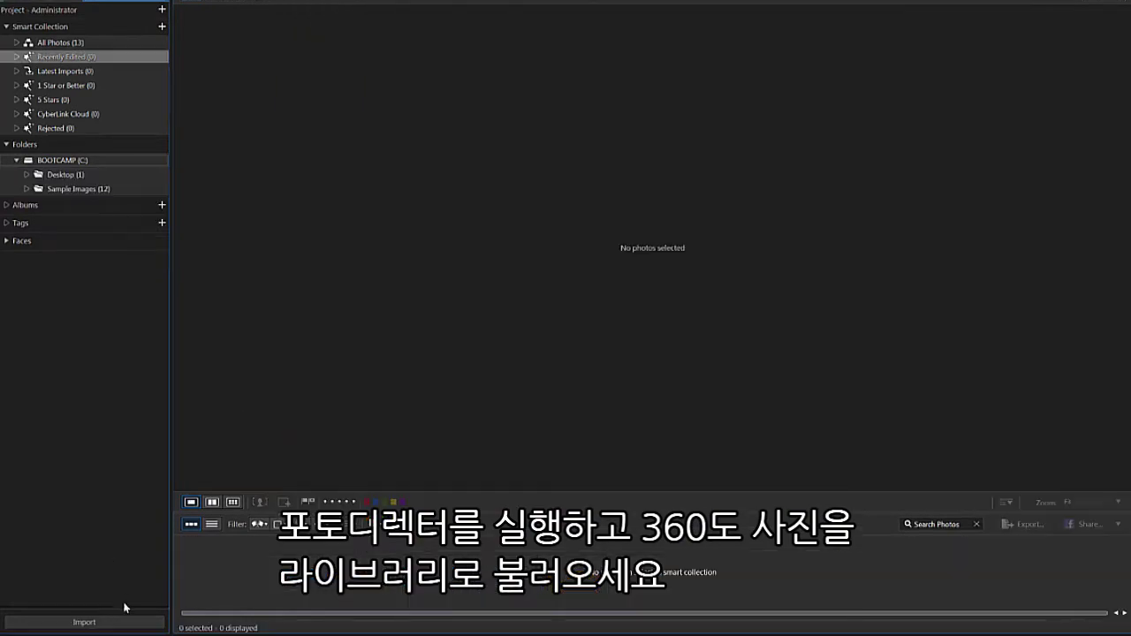
left_click(126, 624)
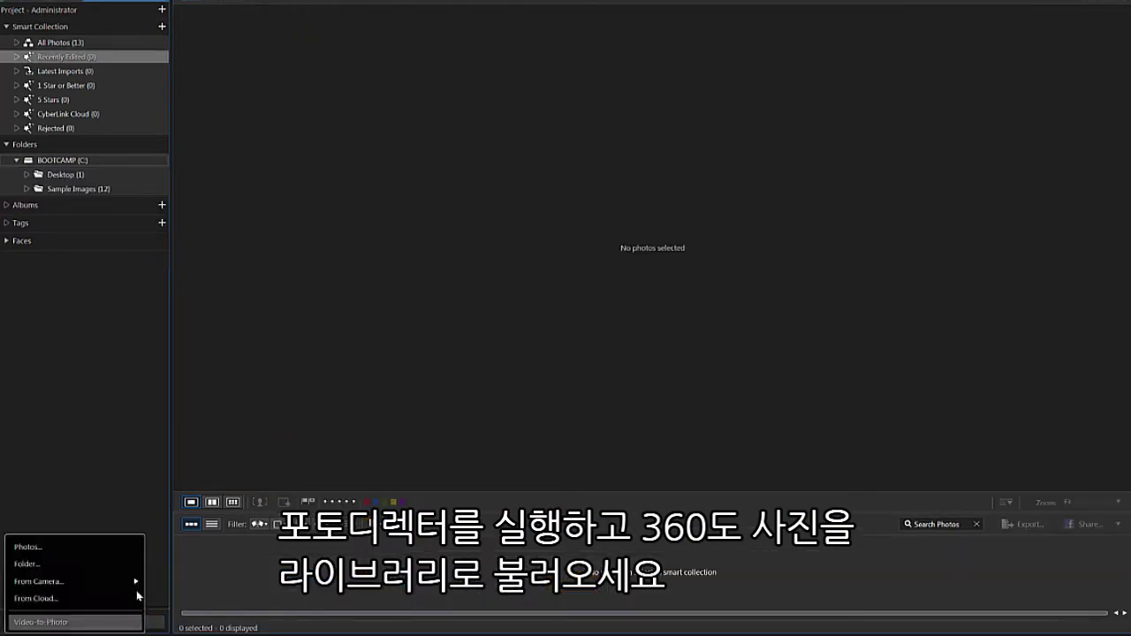
left_click(131, 548)
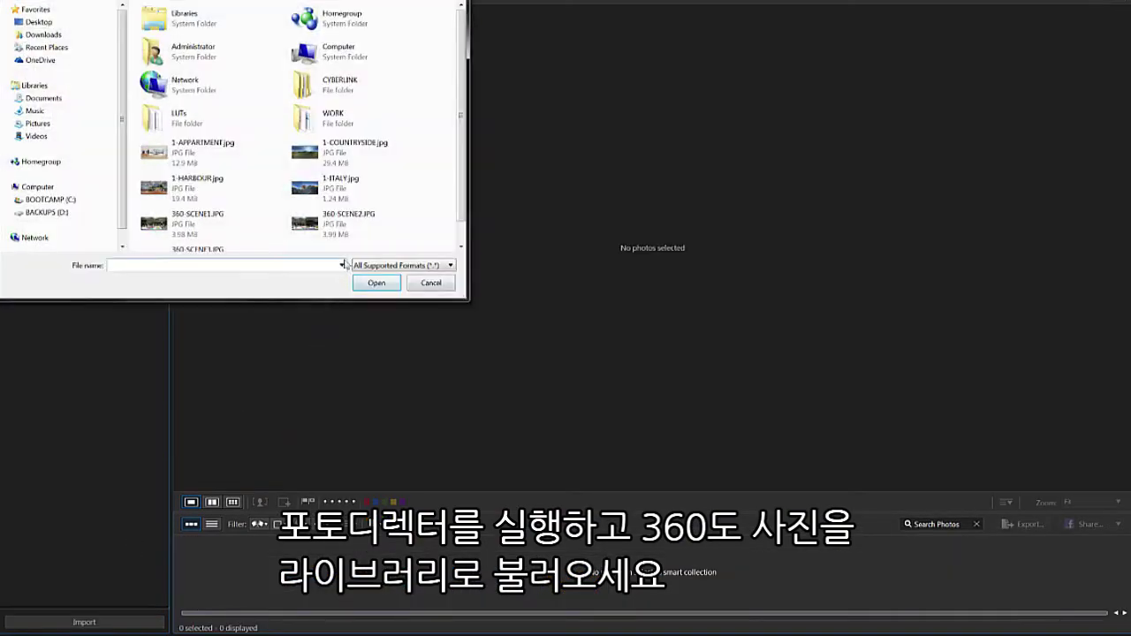
double_click(372, 191)
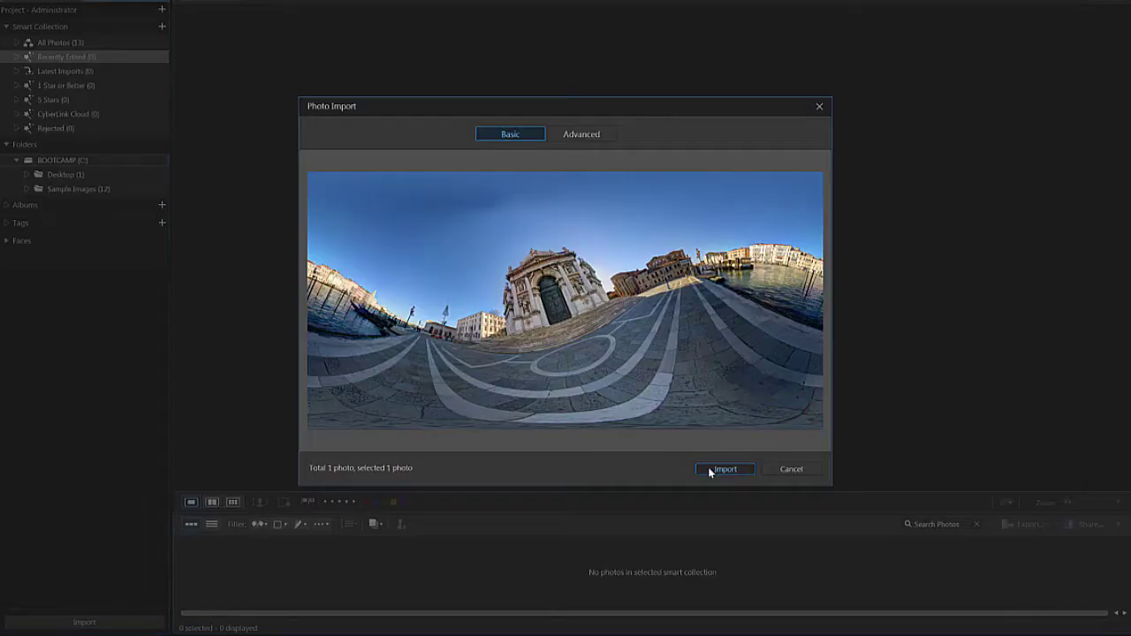
left_click(710, 469)
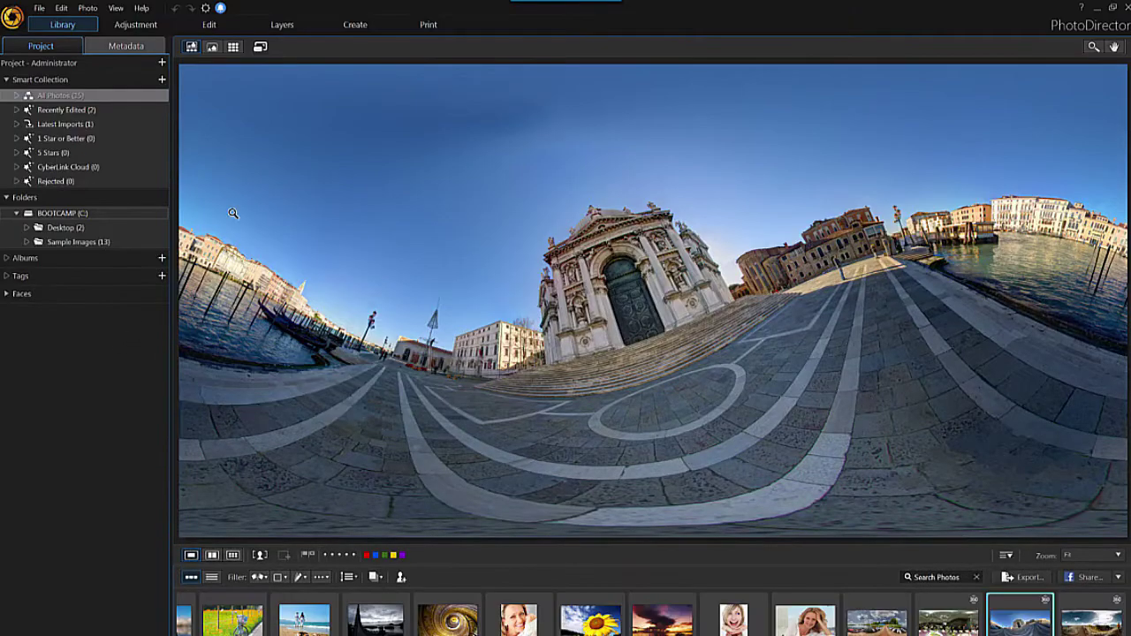
- Enter Edit mode, view the Italy photo on its own and open it in the Straighten tool of the 360° Photo Editor
left_click(240, 27)
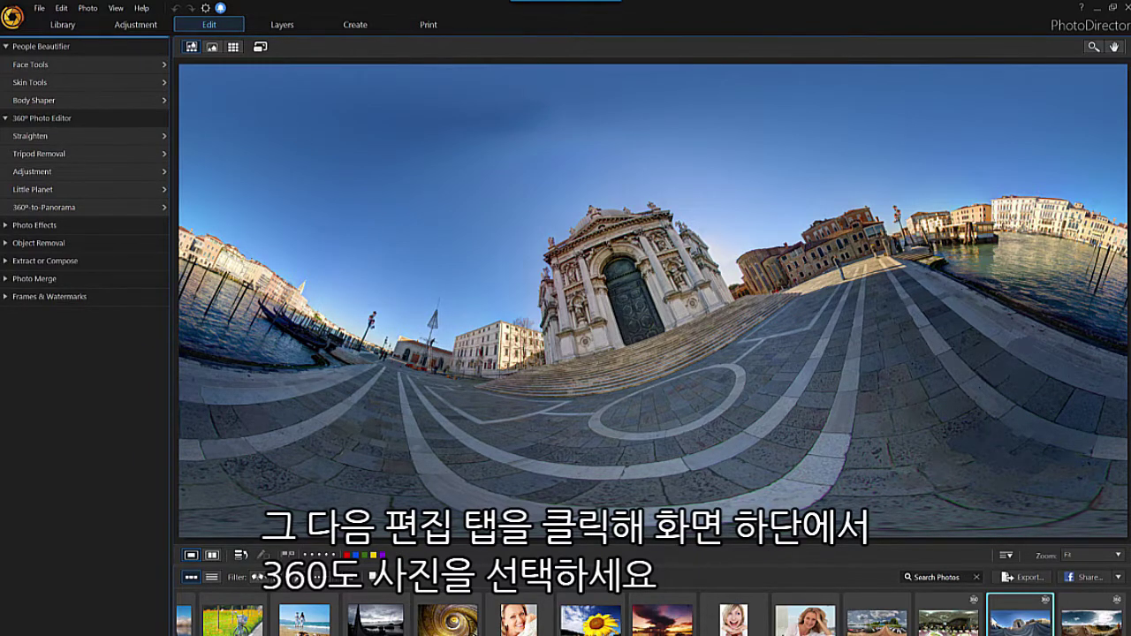
double_click(1013, 628)
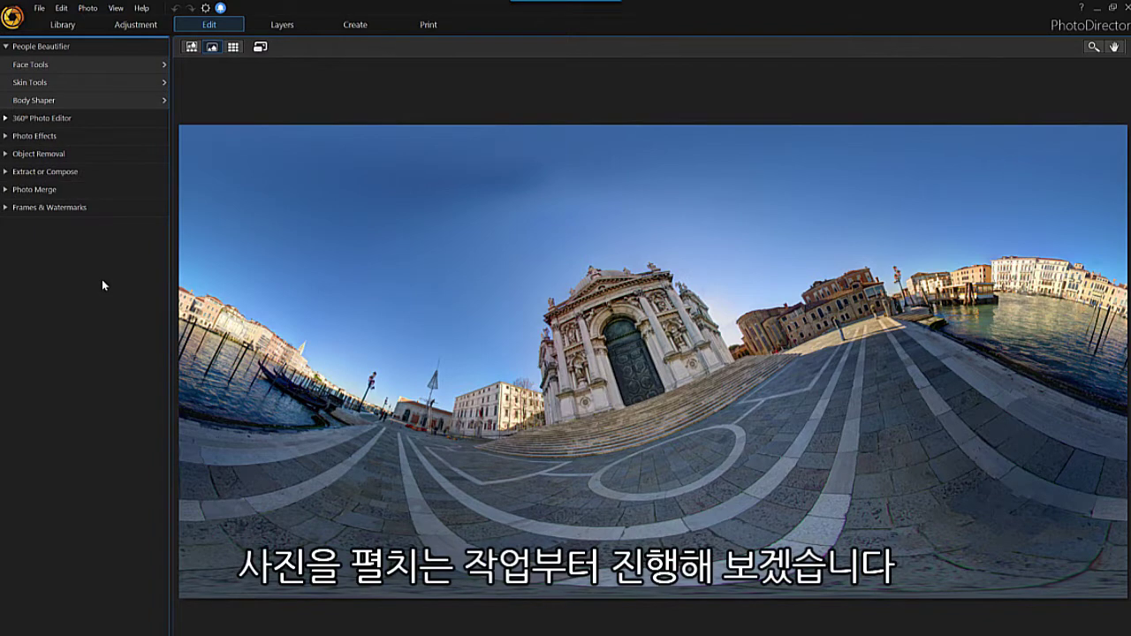
left_click(123, 118)
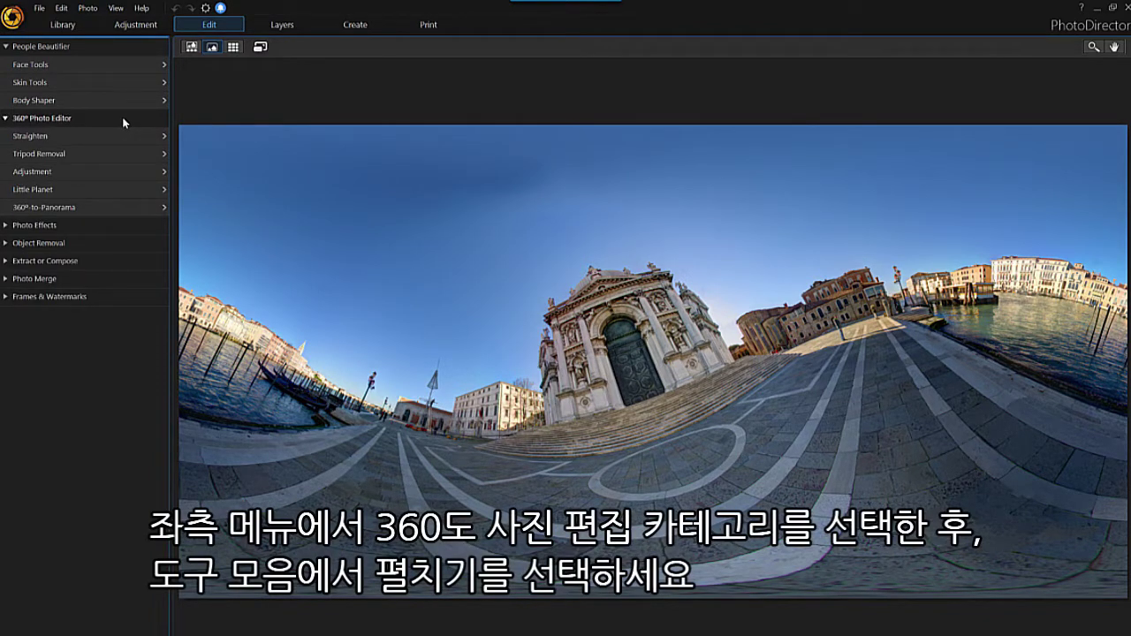
left_click(109, 135)
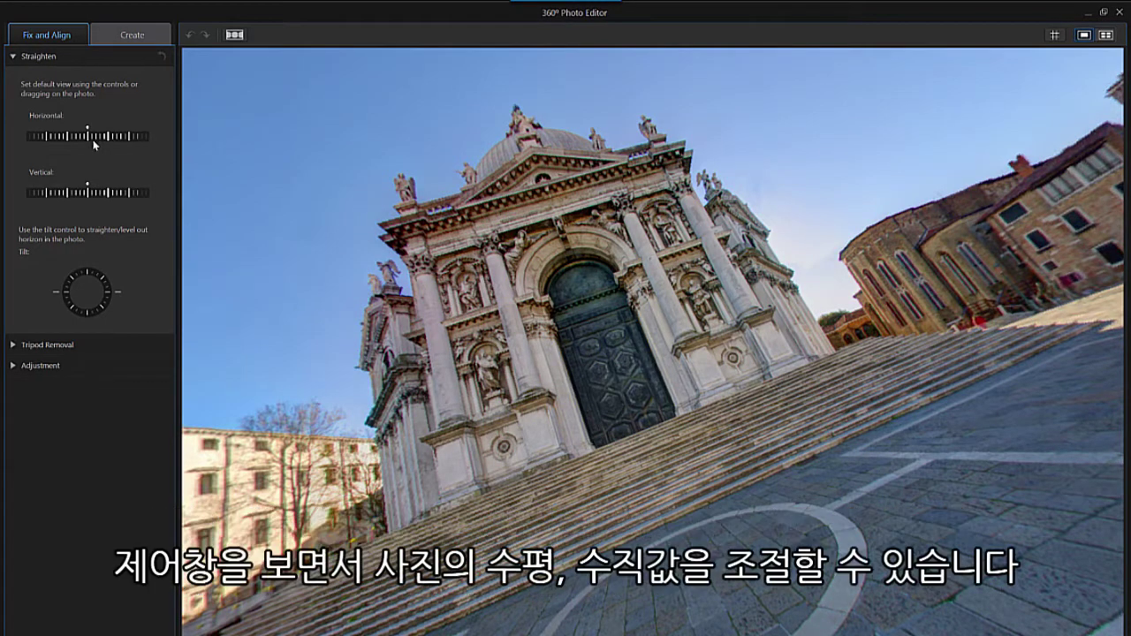
- Adjust the horizontal, vertical and tilt settings in the Straighten settings so the church stands upright and level
mouse_move(89, 139)
left_mouse_down()
mouse_move(97, 135)
mouse_move(80, 131)
left_mouse_up()
left_click_drag(86, 192, 87, 196)
left_click_drag(107, 303, 119, 309)
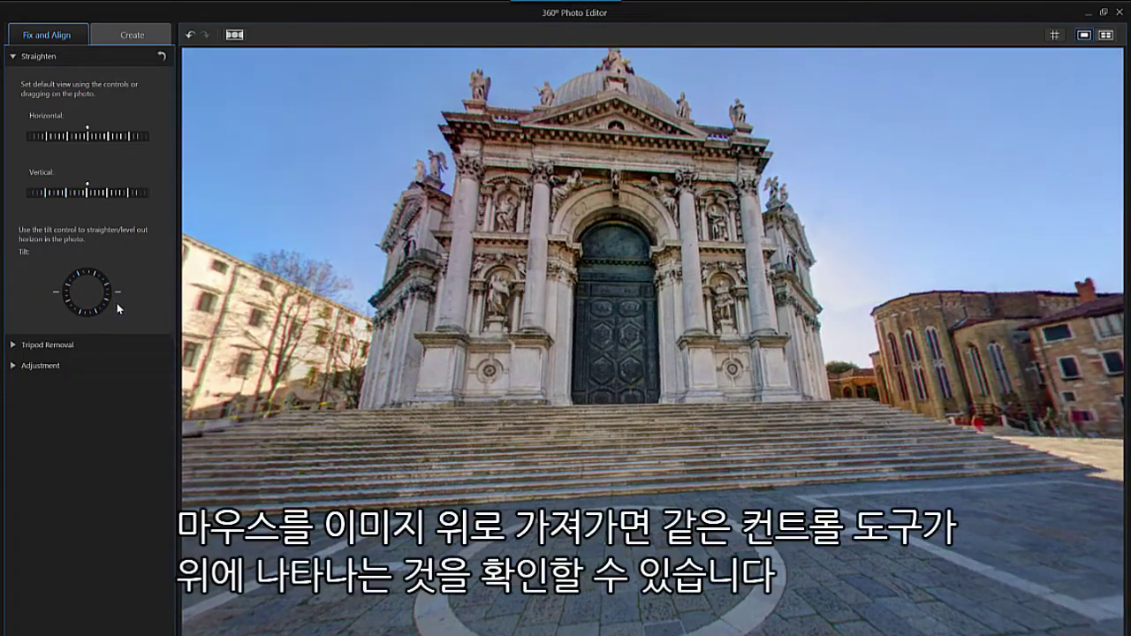
- Fine-tune the church view's horizontal, vertical and tilt alignment with the controls overlaid on the photo
mouse_move(486, 525)
left_click_drag(646, 630, 686, 628)
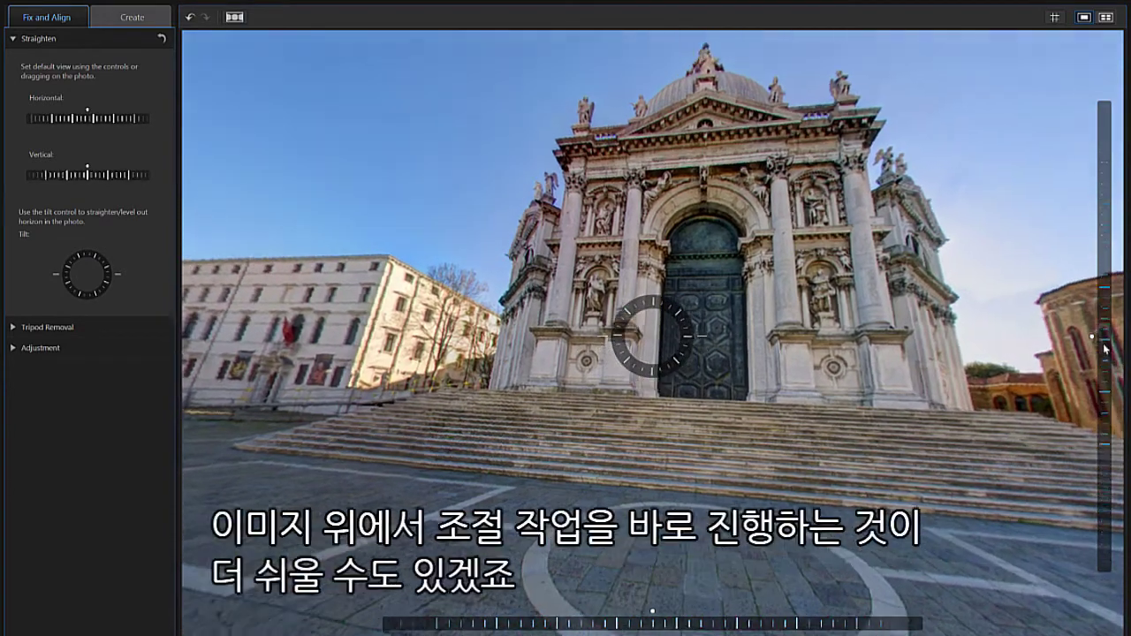
left_click_drag(1105, 332, 1103, 353)
left_click_drag(690, 345, 690, 343)
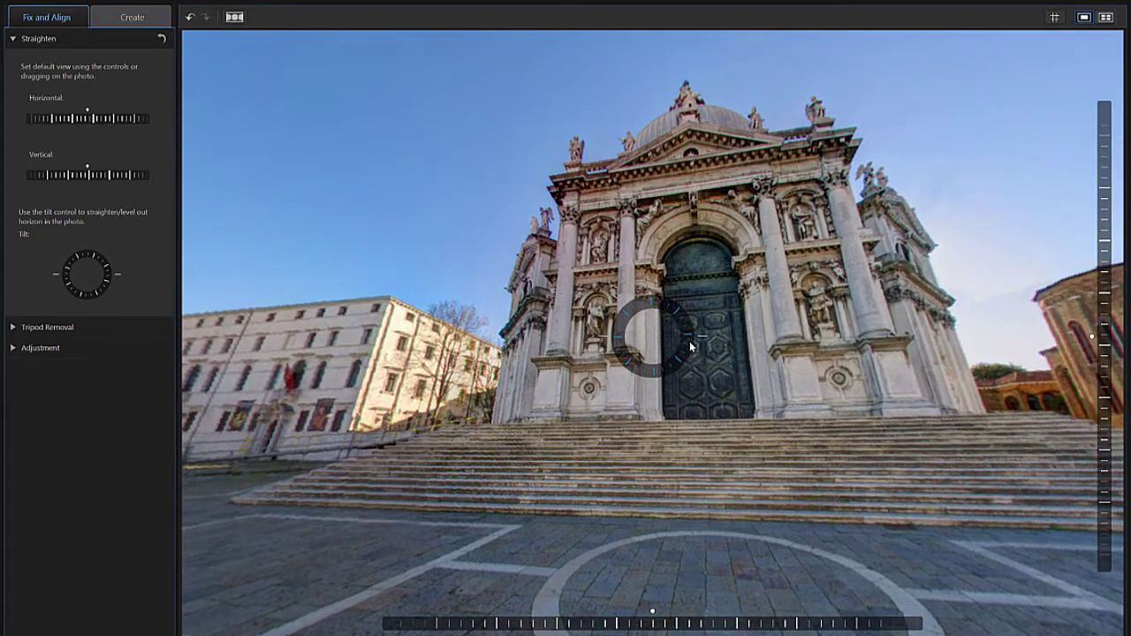
- Rotate the default view around the scene, past the canal, to the brick buildings across the square beside the church
left_click_drag(575, 363, 888, 391)
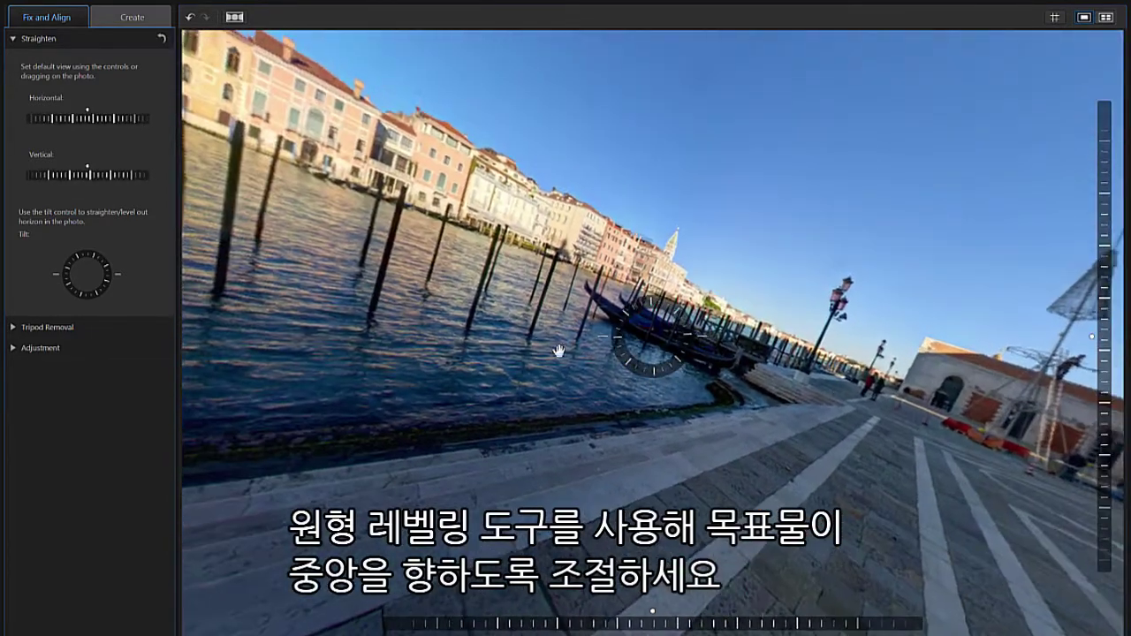
left_click_drag(558, 351, 954, 358)
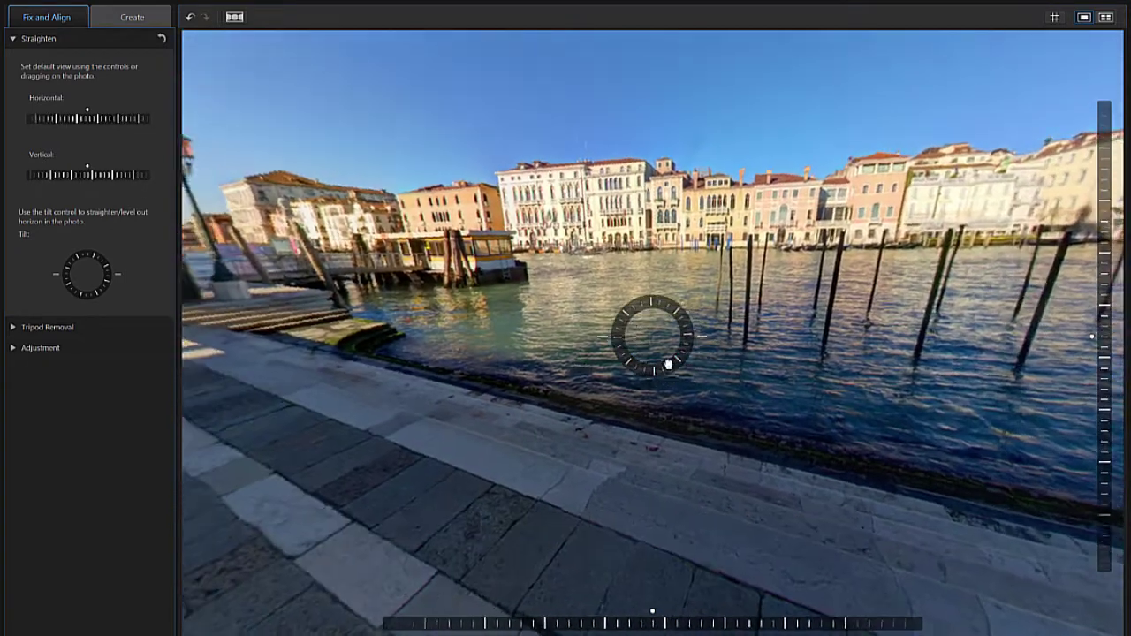
left_click_drag(669, 362, 828, 359)
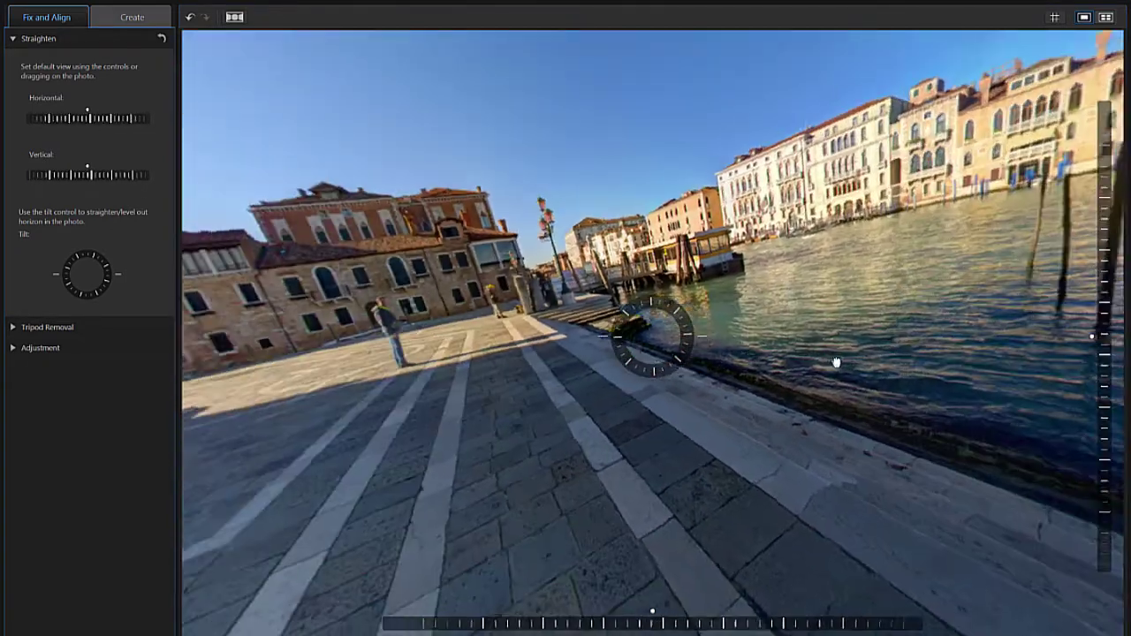
left_click_drag(547, 402, 728, 397)
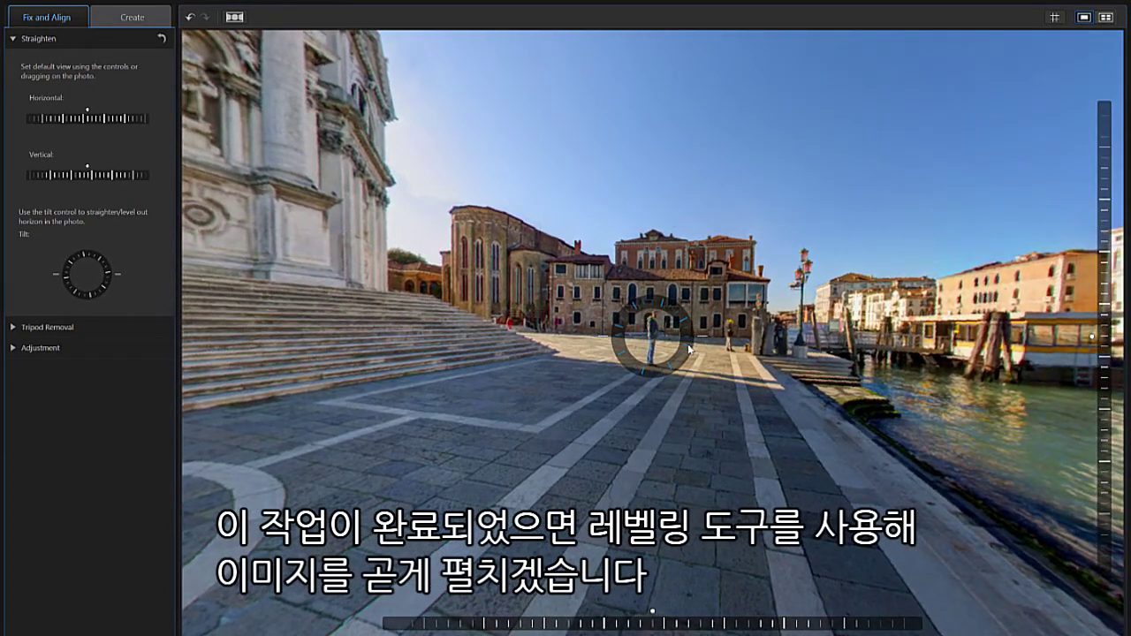
- Shift the default view horizontally and vertically to include the church door and the square, and finish the straightening
left_click_drag(669, 631, 711, 625)
left_click_drag(1106, 382, 1113, 419)
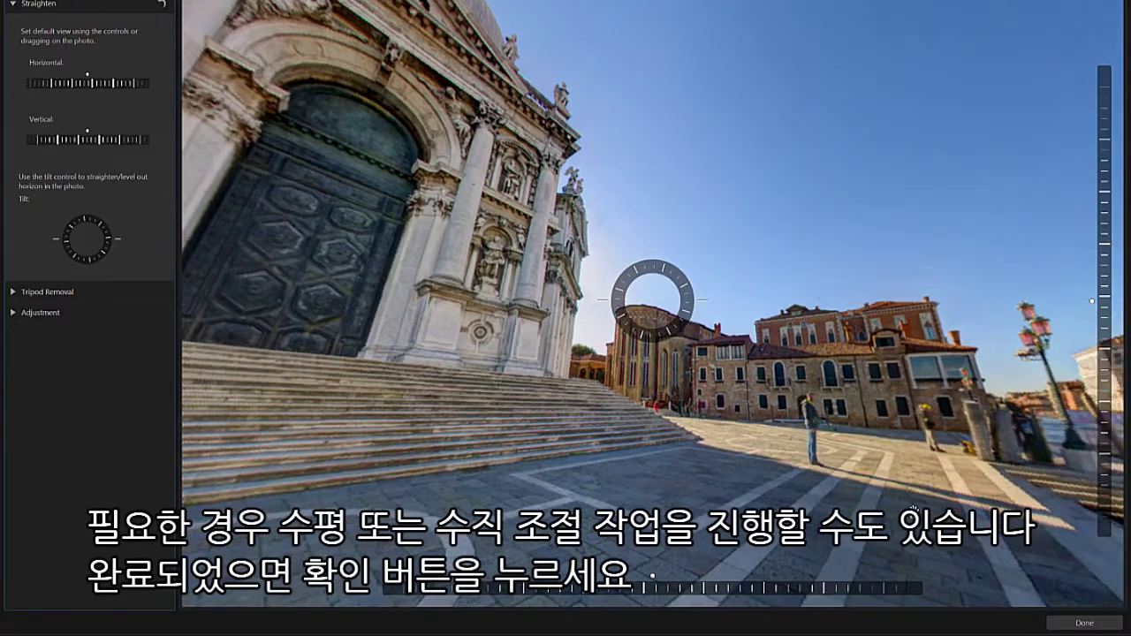
left_click(1084, 623)
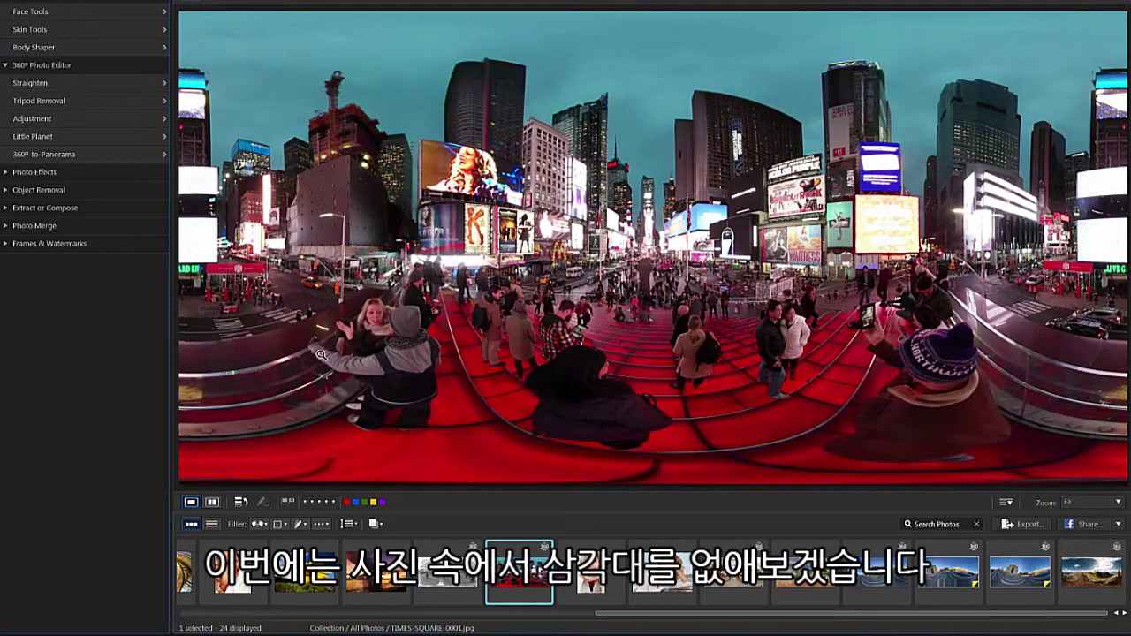
- Enable tripod removal on the Times Square photo, try the North pole position and set it back to South pole
left_click(106, 101)
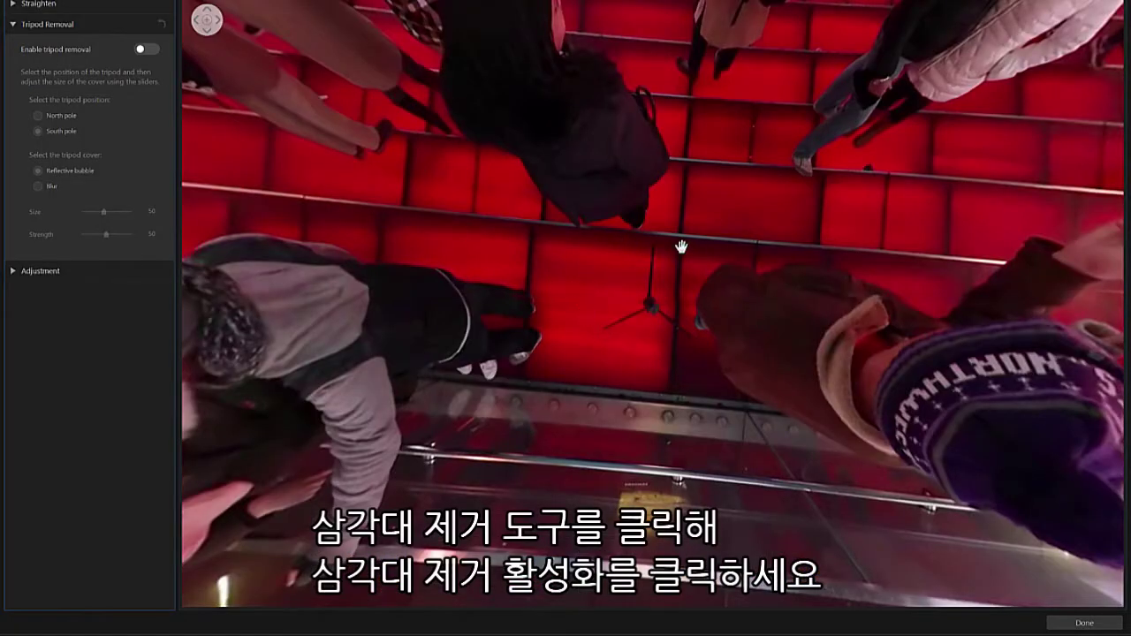
left_click(147, 50)
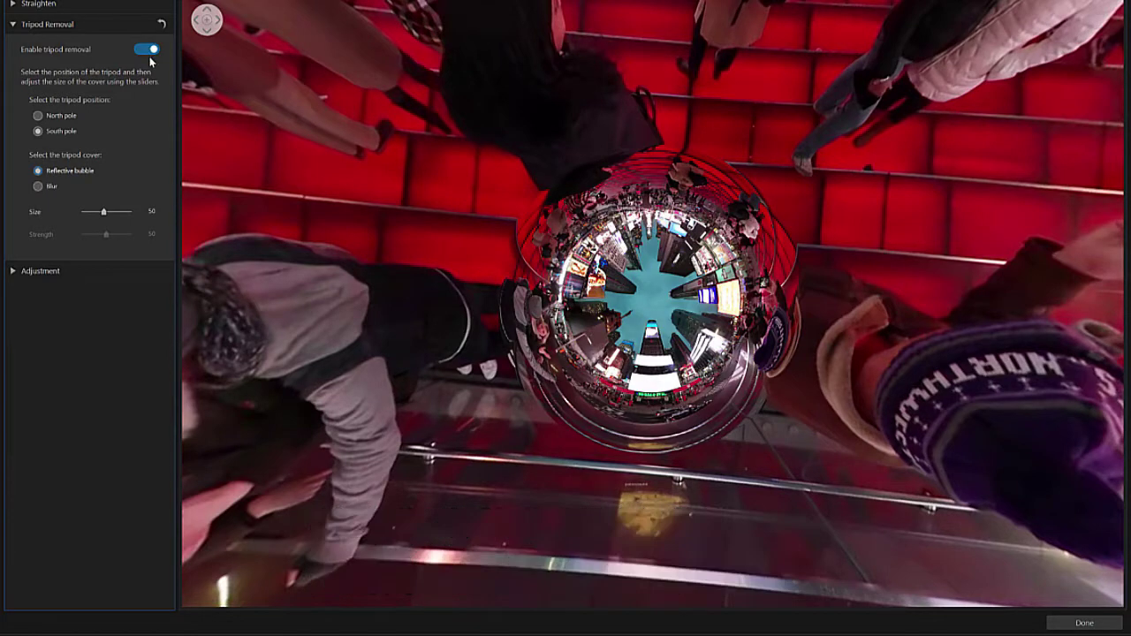
left_click(38, 116)
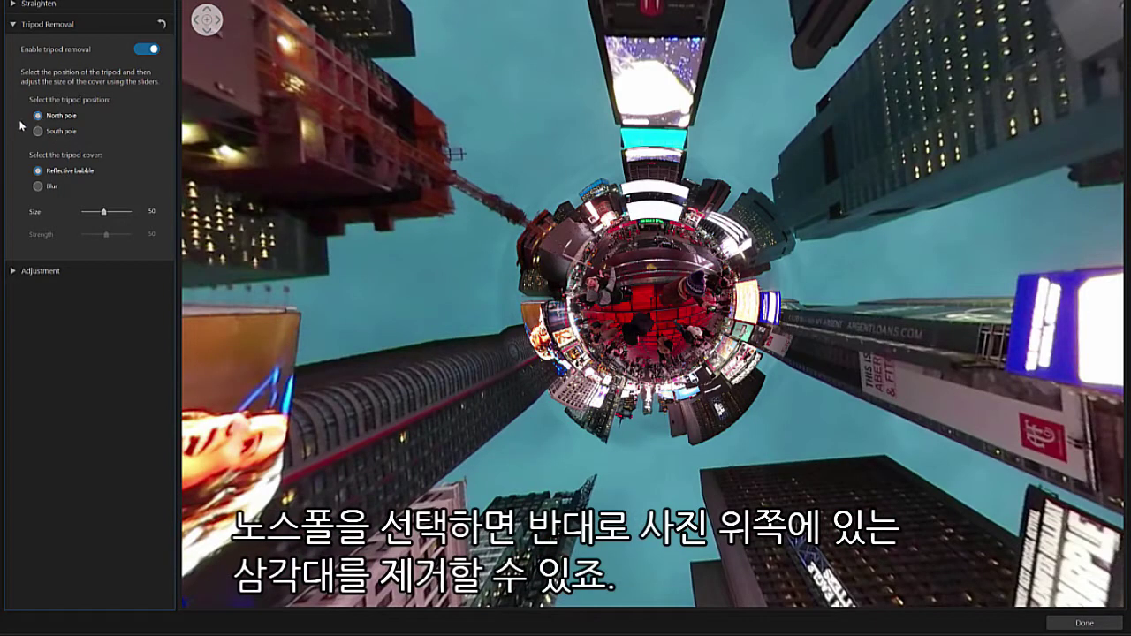
left_click(38, 132)
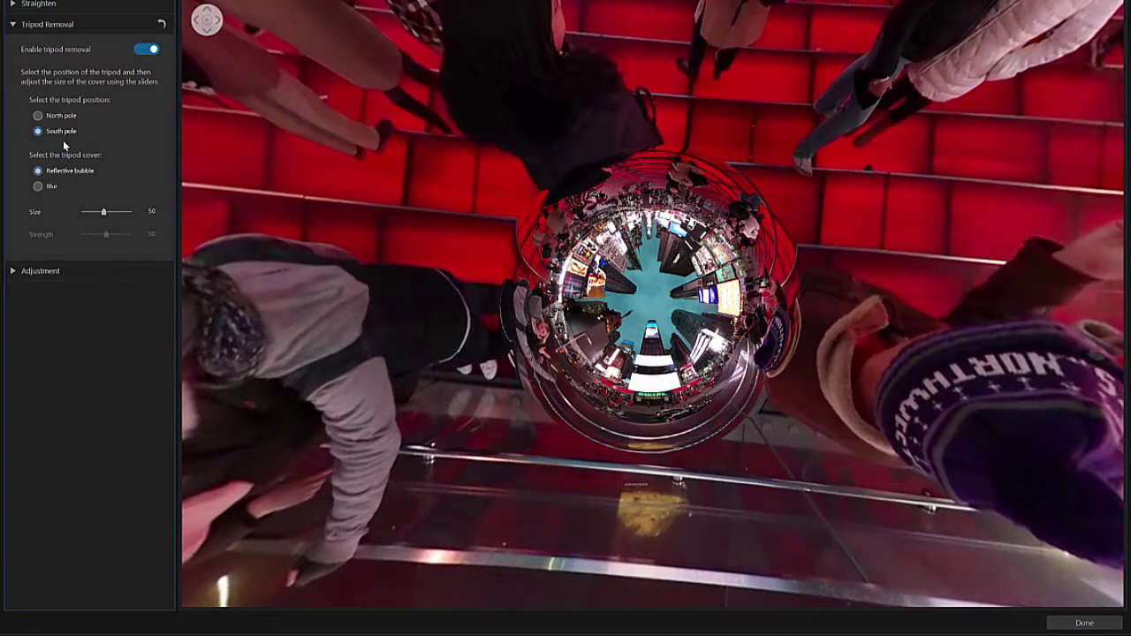
- Try reflective bubble cover sizes of 56 and 74 before reducing the size to 24
left_click(107, 212)
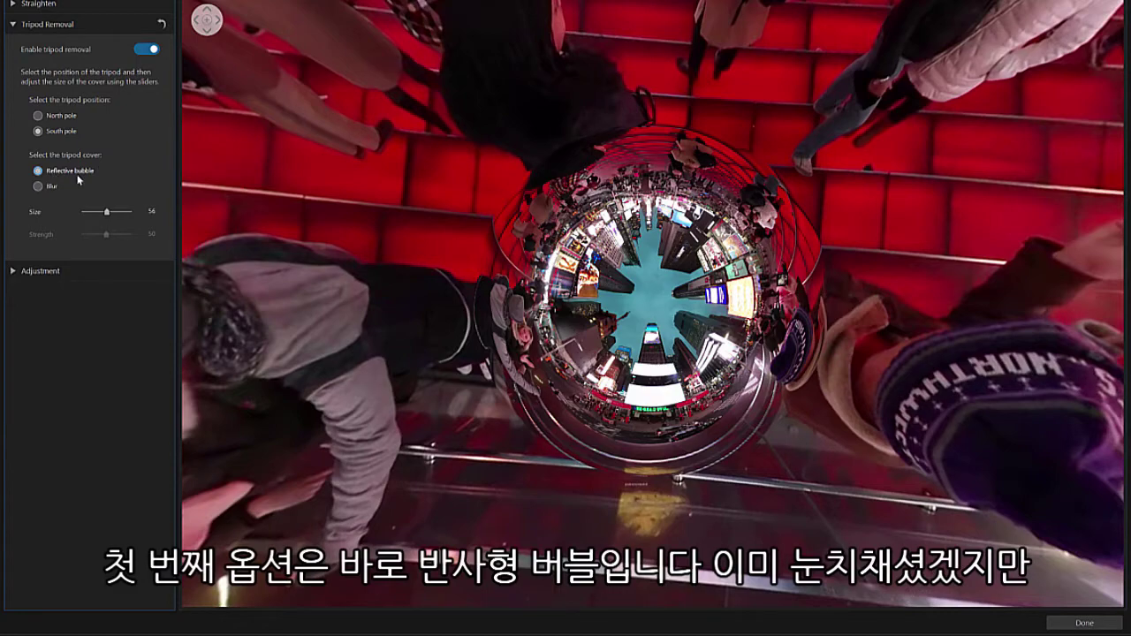
left_click_drag(107, 214, 118, 221)
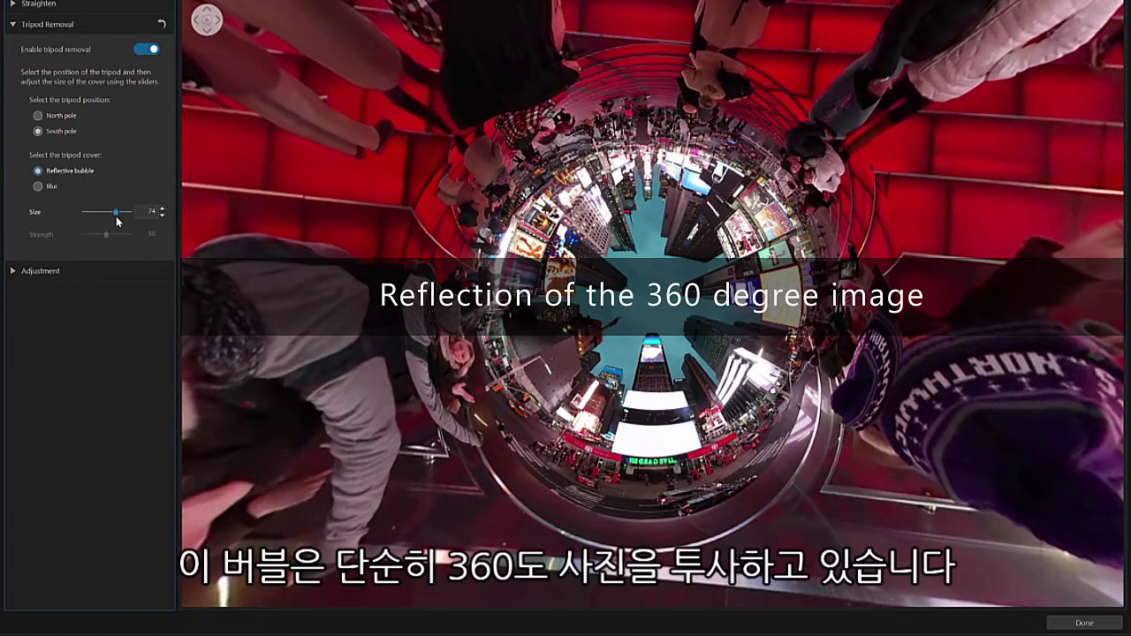
left_click_drag(118, 221, 86, 225)
- Change the tripod cover to Blur, try a strength of 87, reduce it to a low strength and finish the tripod removal
left_click(38, 187)
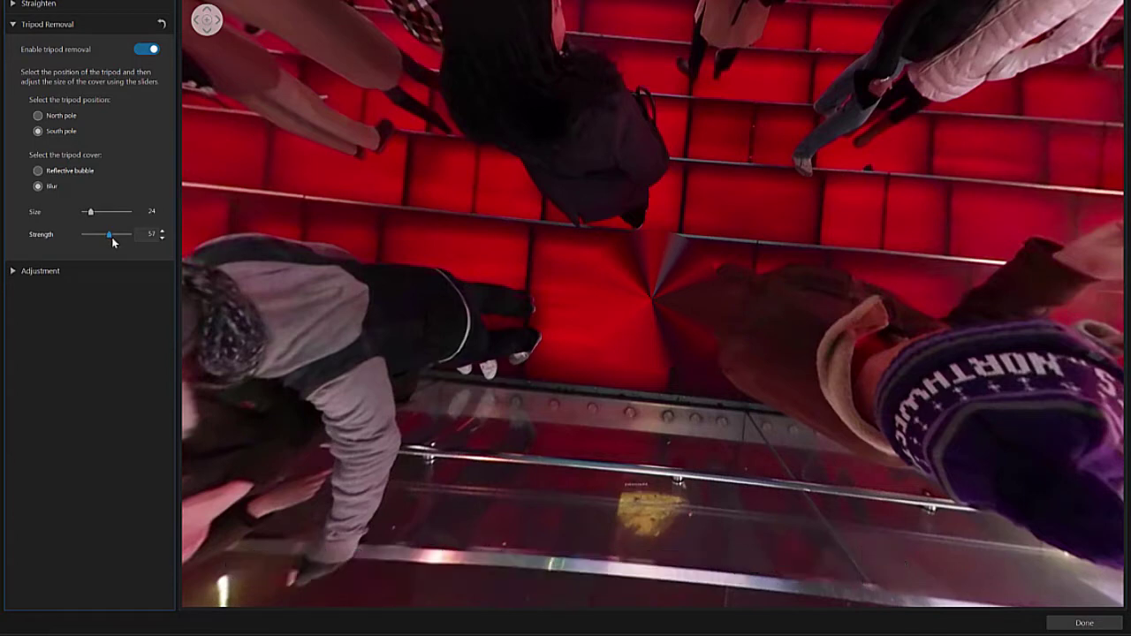
left_click_drag(113, 237, 119, 241)
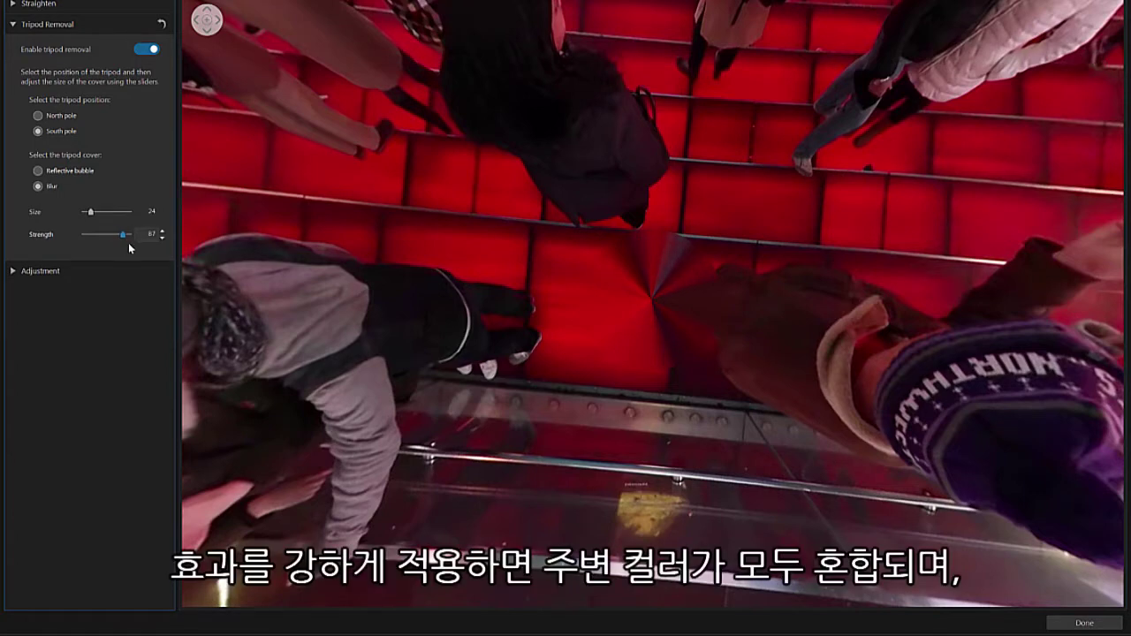
left_click_drag(129, 235, 96, 236)
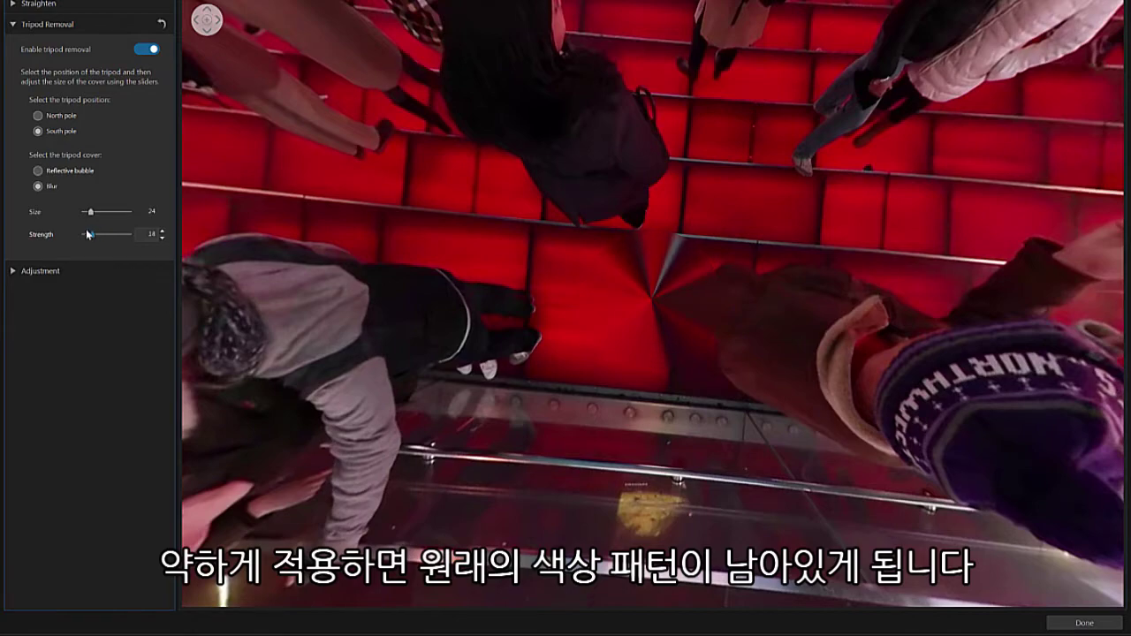
left_click(1071, 623)
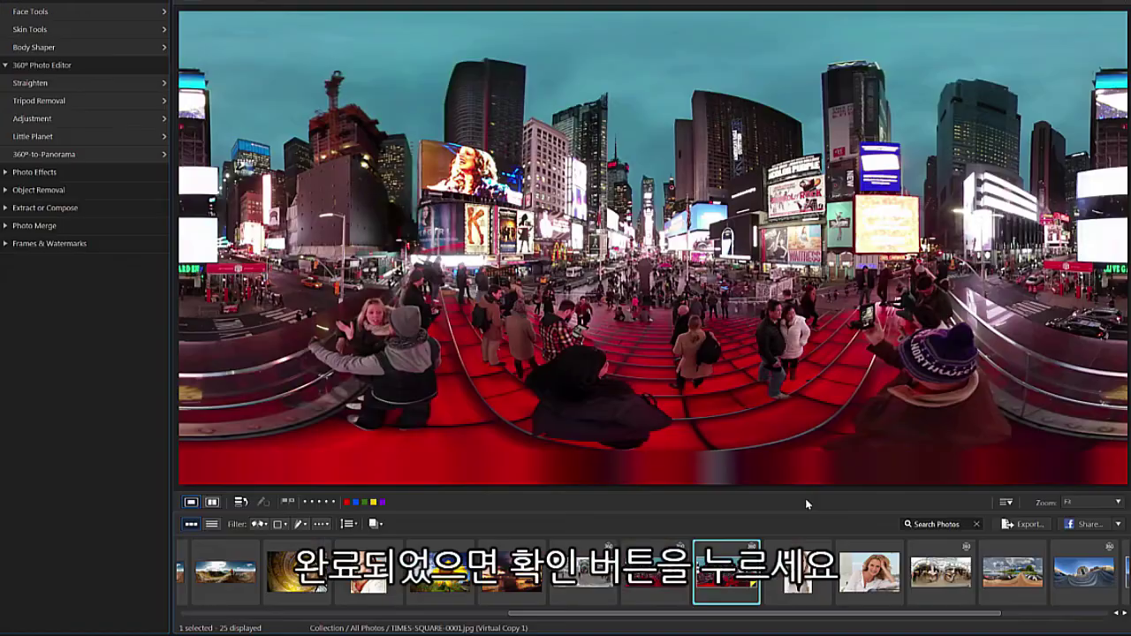
- View the retouched Times Square virtual copy on its own and open it for 360° photo editing
double_click(719, 572)
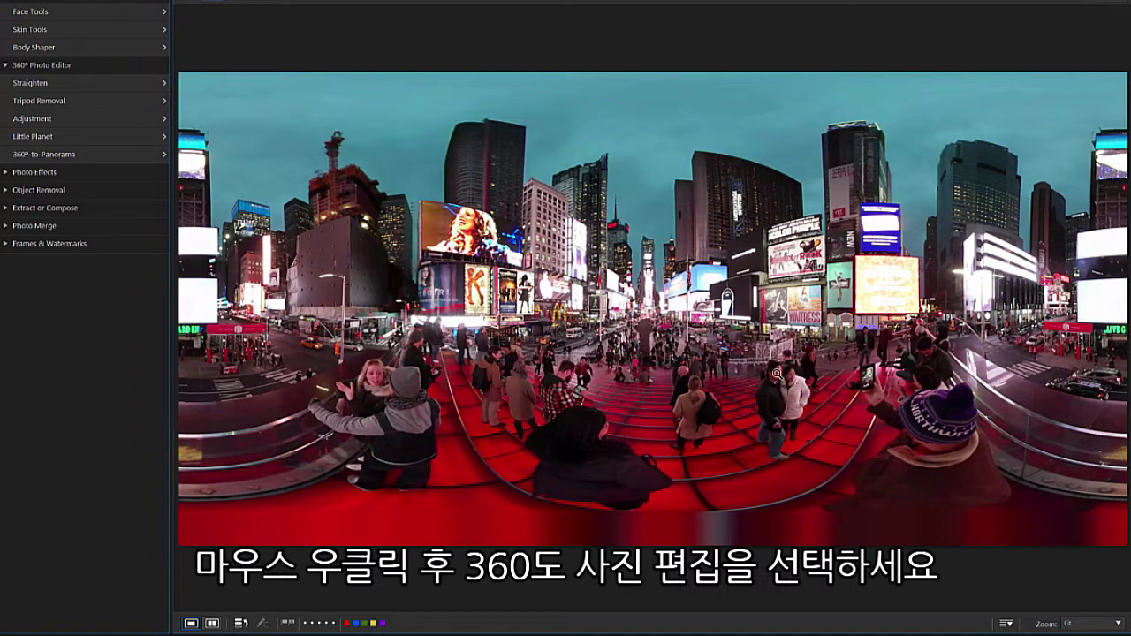
right_click(652, 297)
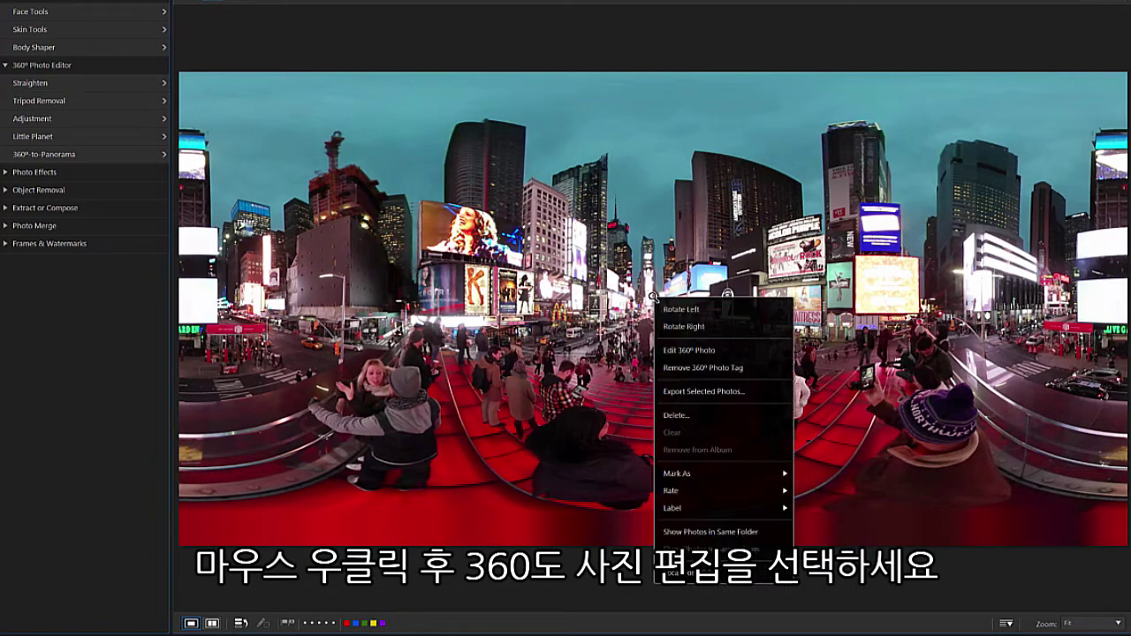
left_click(747, 350)
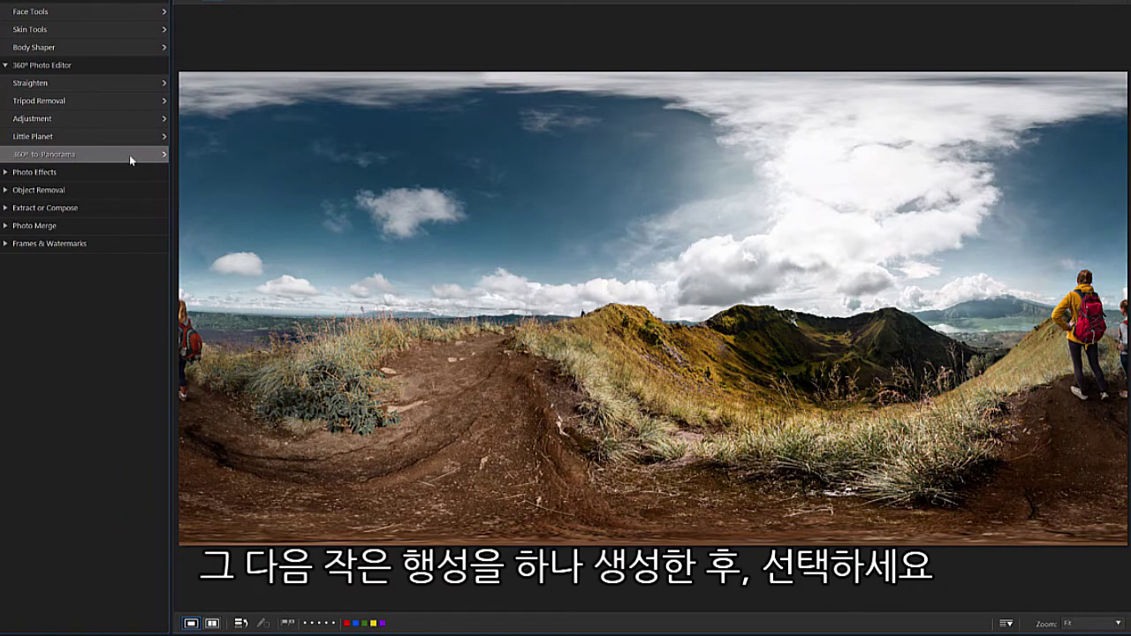
- Create a little planet from the mountain photo, set its aspect ratio to 16:9 and try the sky side as planet
left_click(119, 136)
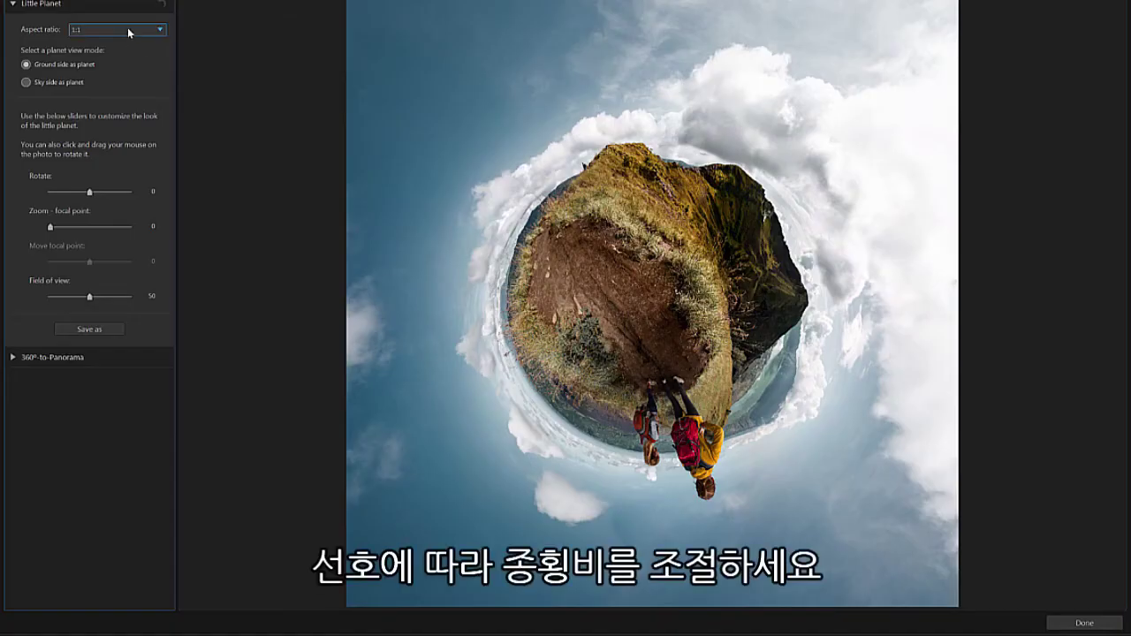
left_click(127, 29)
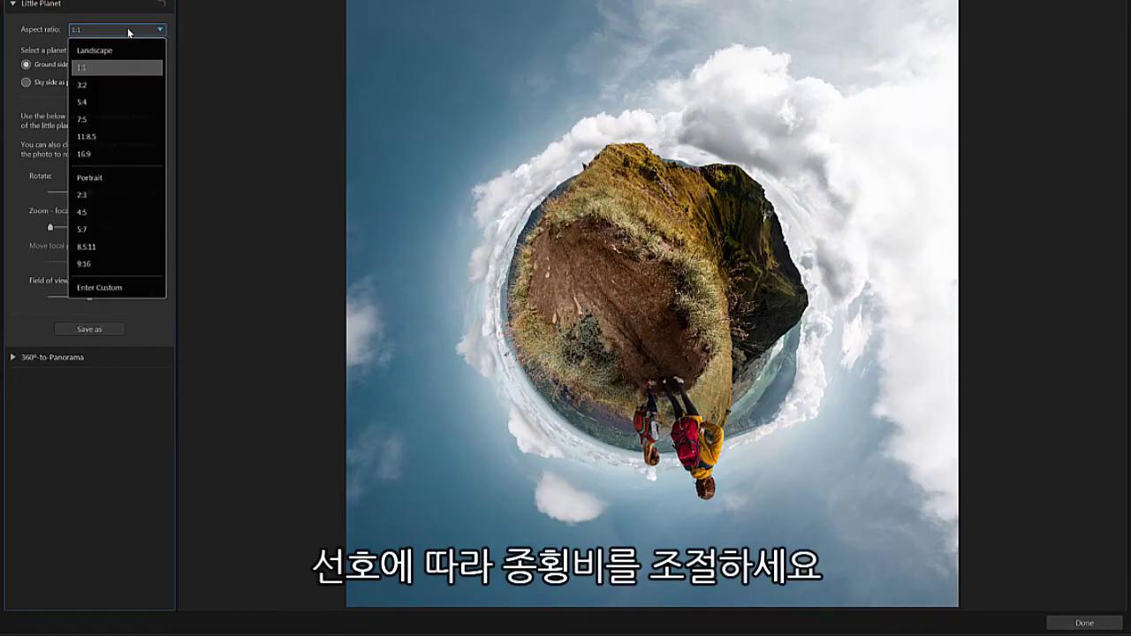
left_click(138, 153)
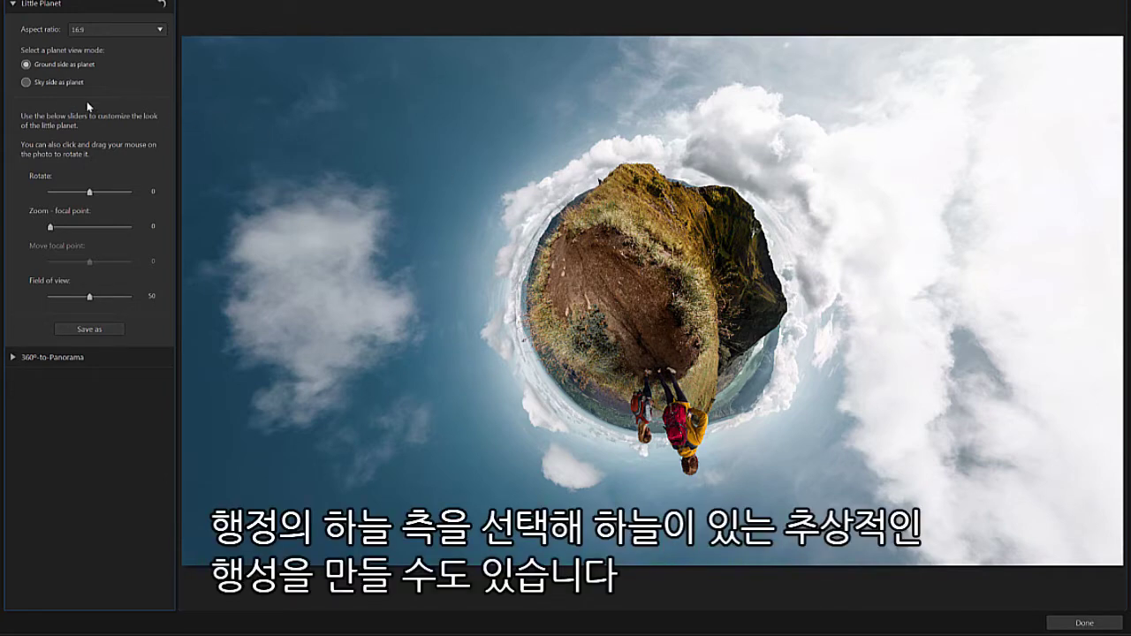
left_click(26, 83)
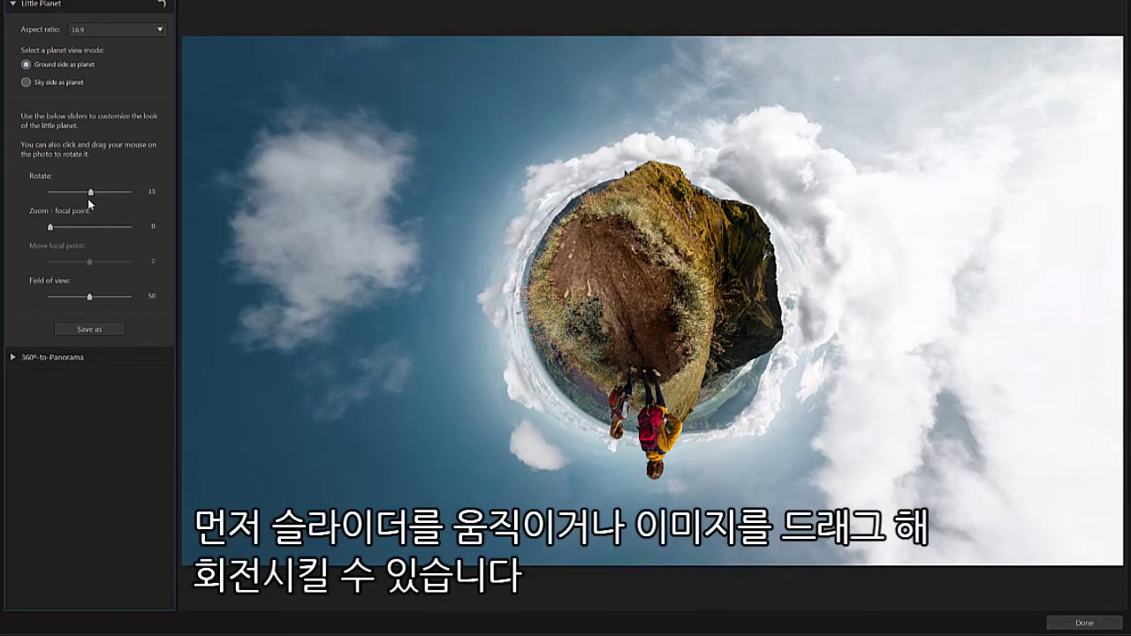
- Rotate the ground-side planet to 185, set its focal point zoom to 22 and move the focal point to -102
left_click_drag(90, 196, 119, 202)
left_click_drag(524, 300, 625, 400)
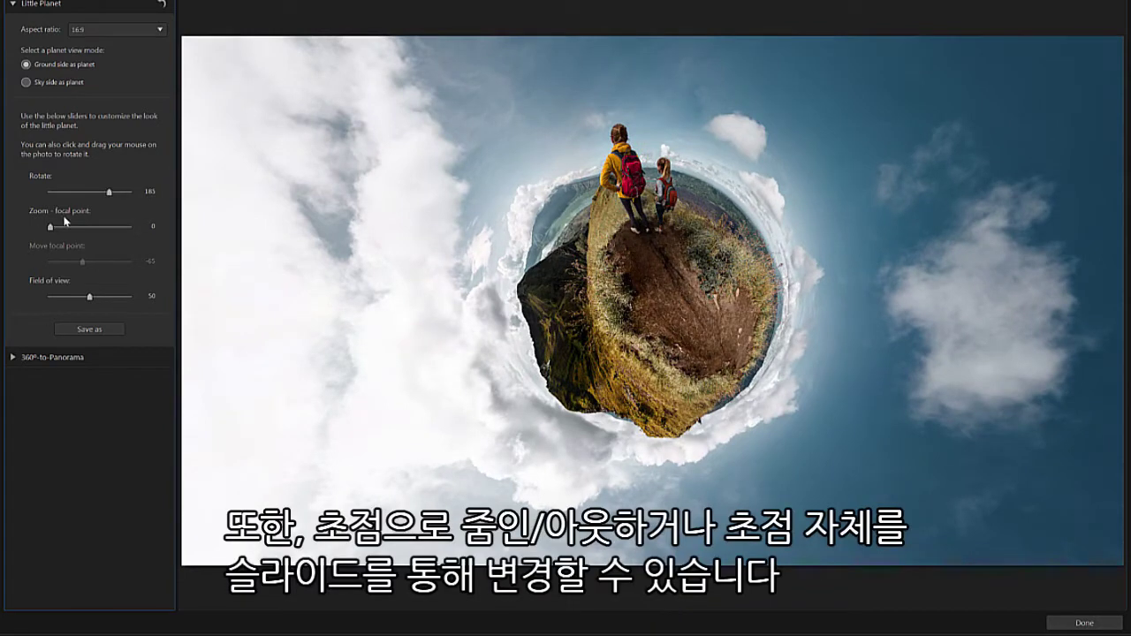
left_click_drag(50, 231, 74, 267)
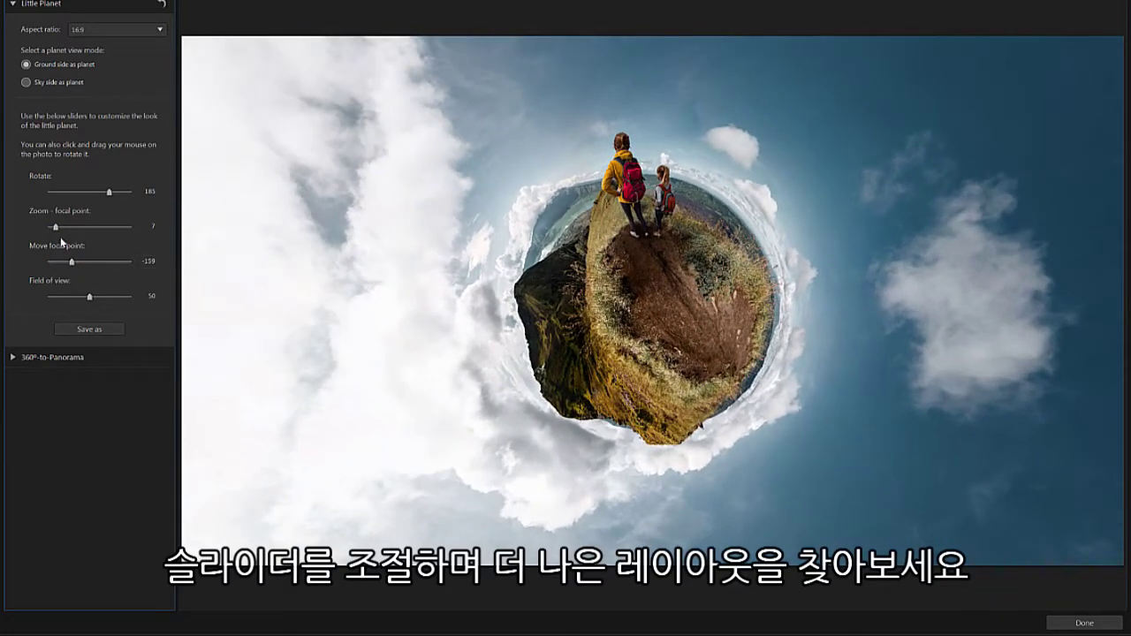
left_click_drag(57, 227, 77, 267)
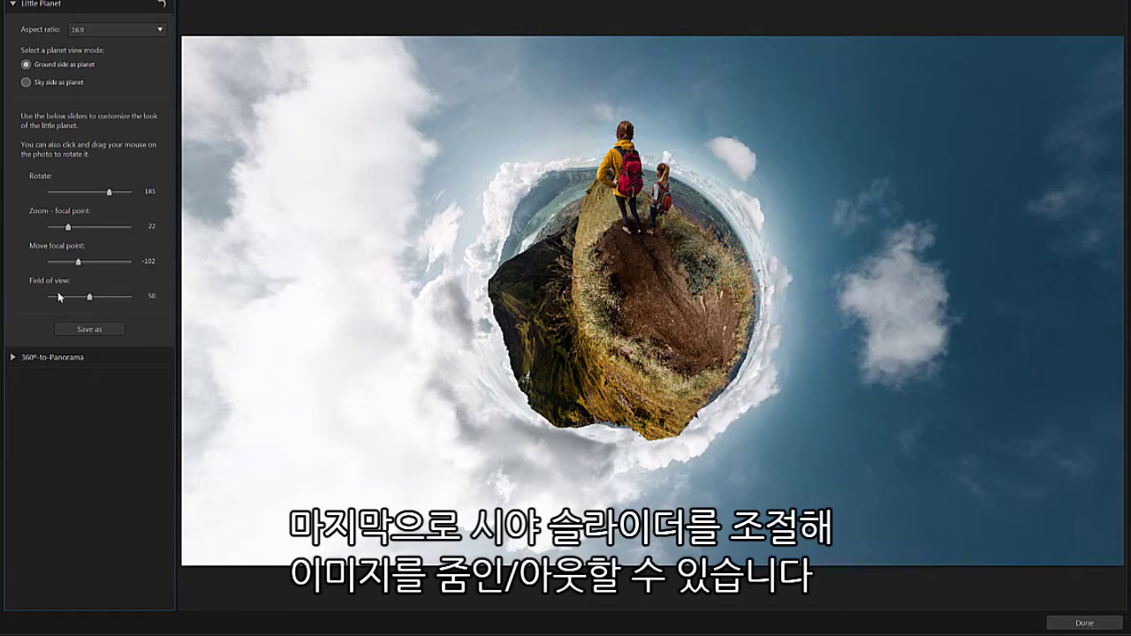
- Reduce the field of view to enlarge the planet and save it as the JPG file Little-Planet1
mouse_move(89, 296)
left_mouse_down()
mouse_move(137, 300)
mouse_move(28, 295)
mouse_move(80, 308)
left_mouse_up()
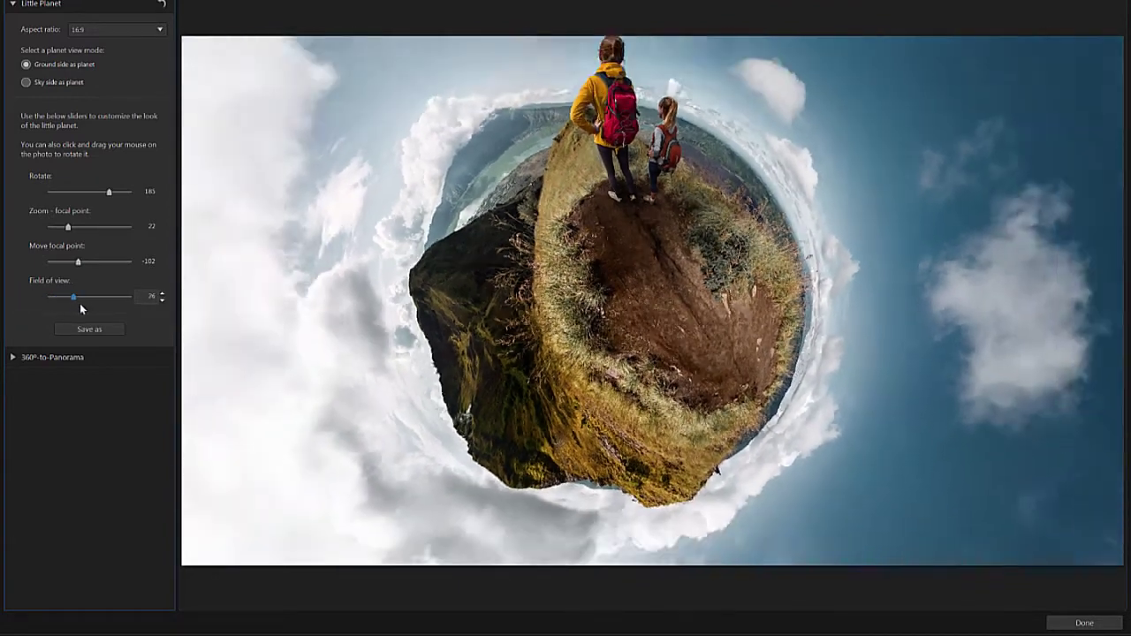
left_click(118, 332)
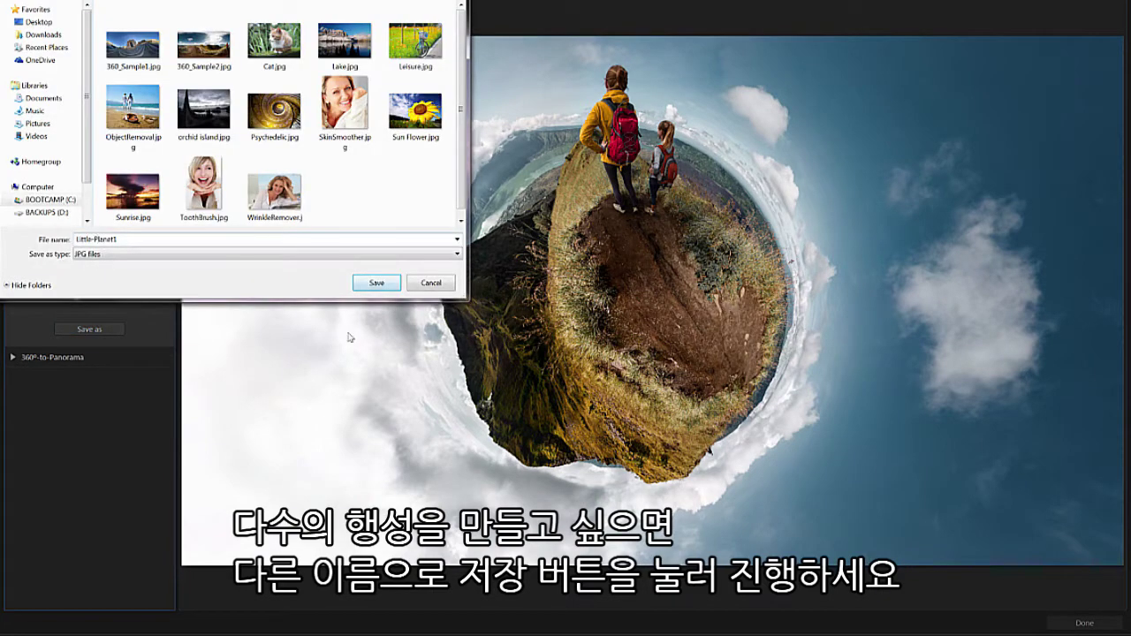
left_click(378, 284)
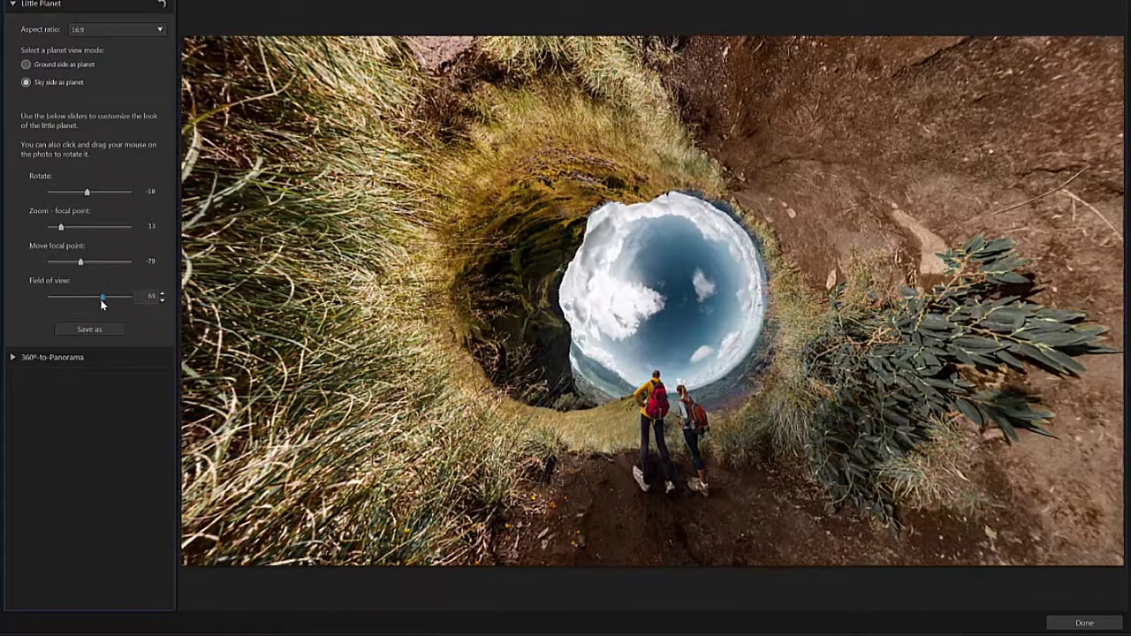
- Set the sky-side planet's field of view to 60 and finish the little planet
left_click_drag(101, 302, 97, 303)
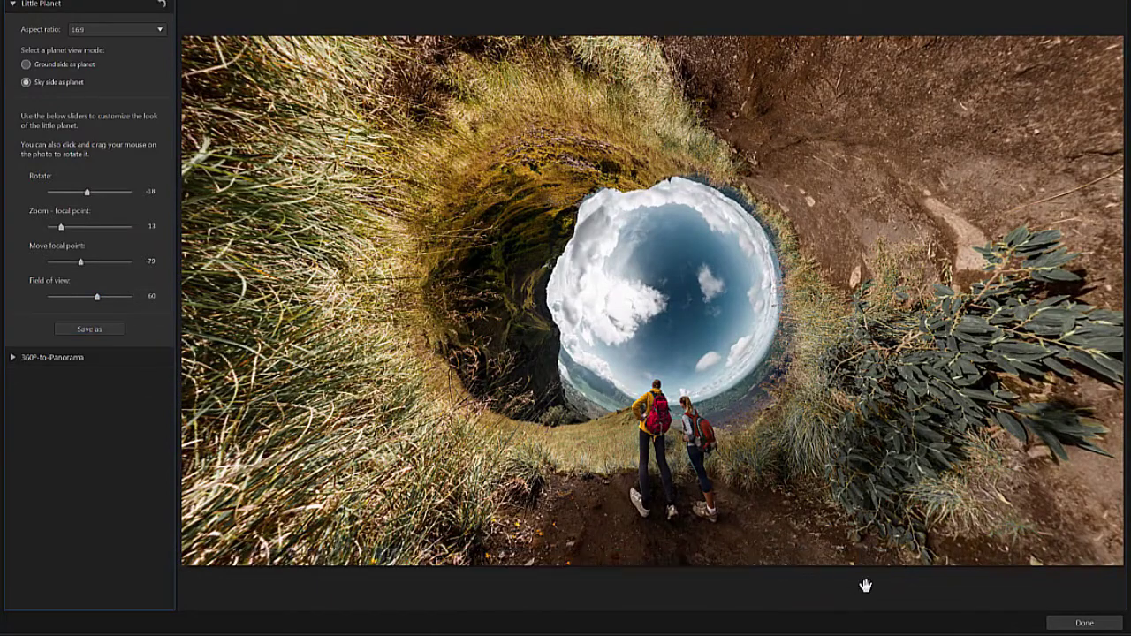
left_click(1059, 627)
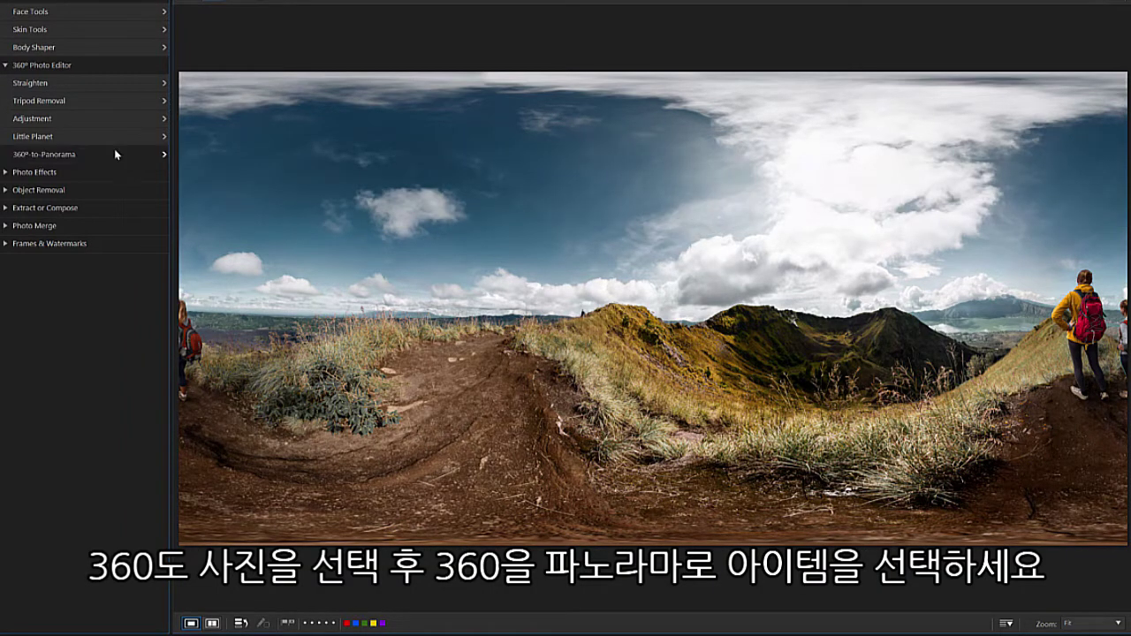
- Start converting the mountain 360° photo to a panorama, compare the Cylinder and Mercator projections and choose Equirectangular
left_click(115, 154)
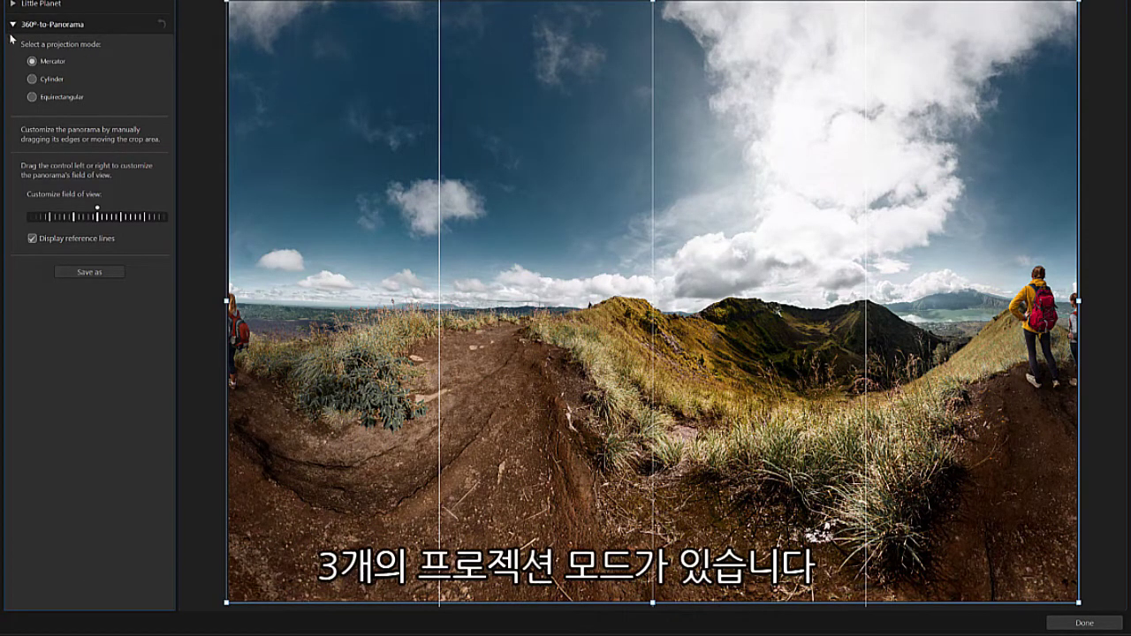
left_click(33, 80)
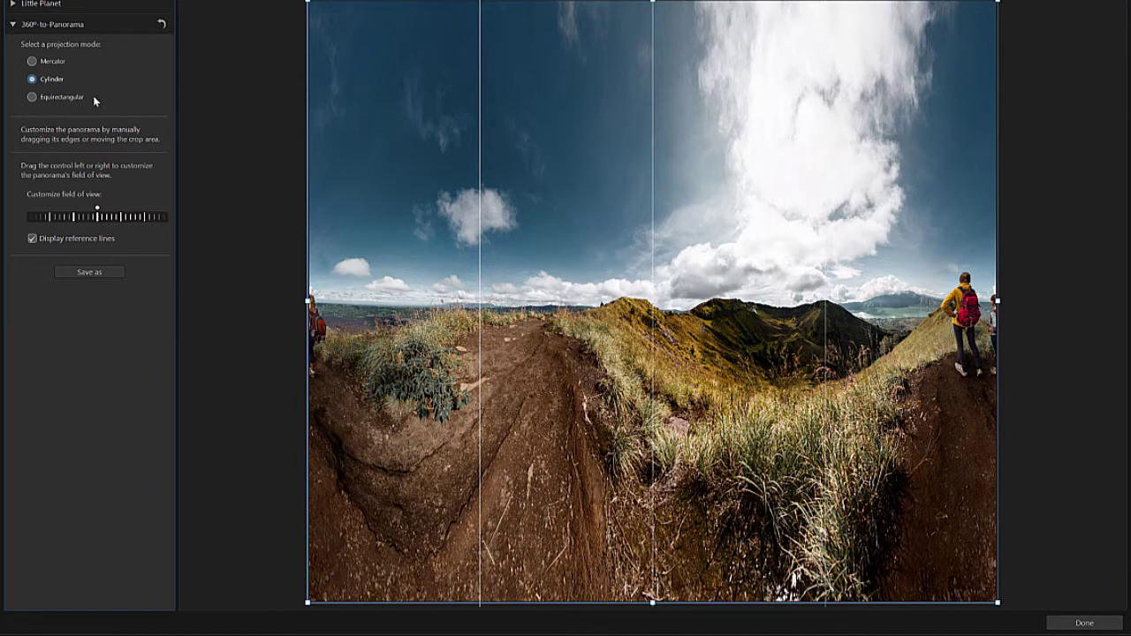
left_click(33, 99)
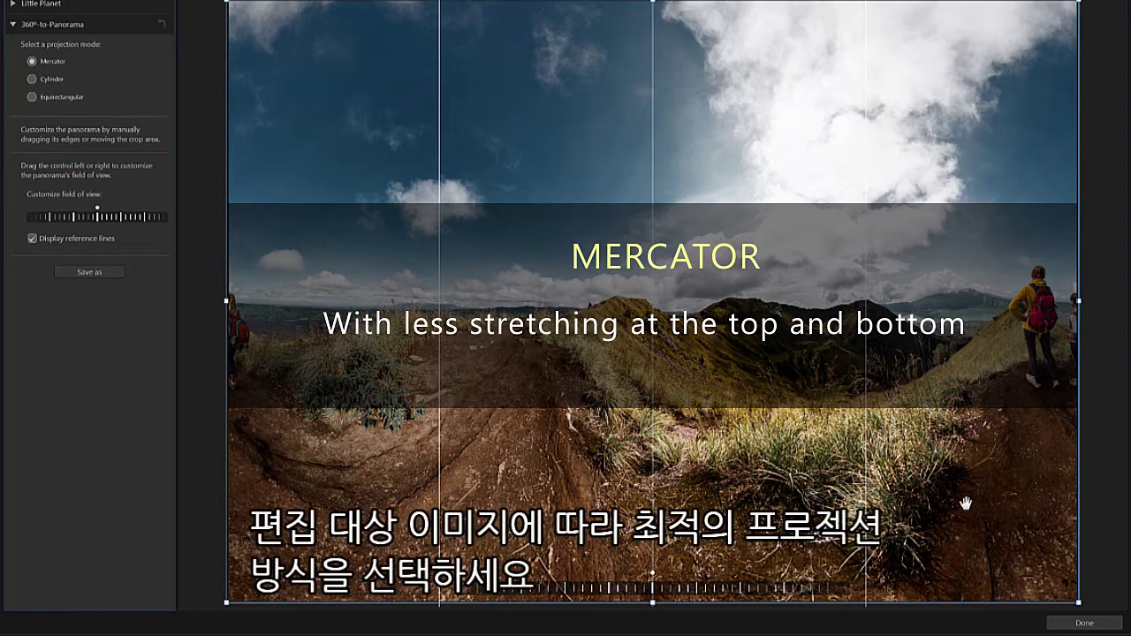
left_click(88, 98)
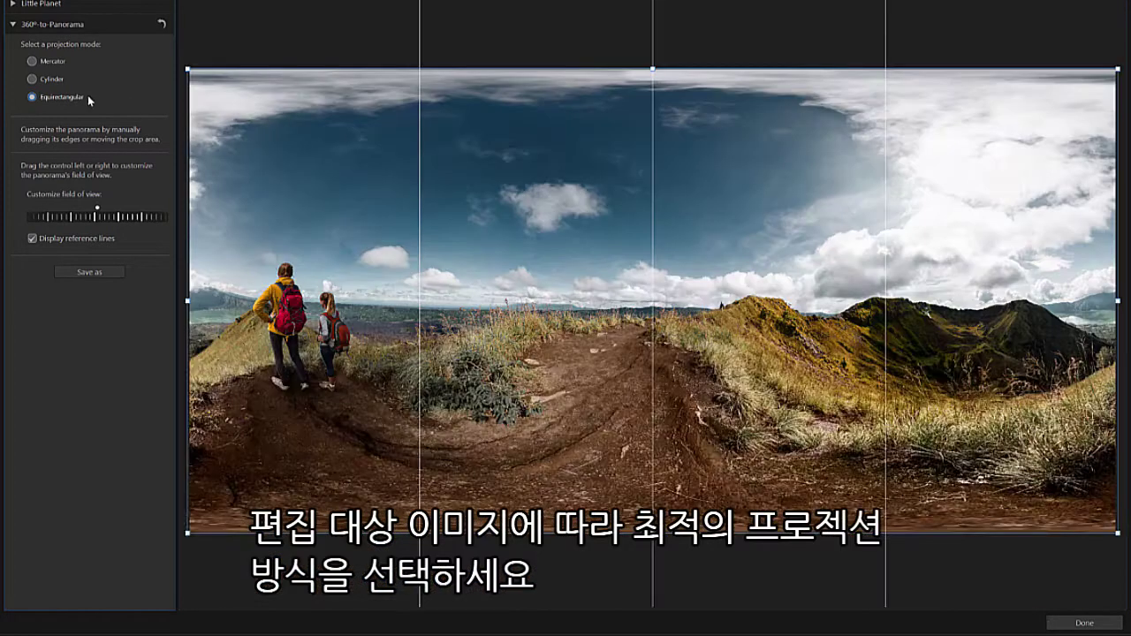
left_click(33, 79)
left_click(32, 61)
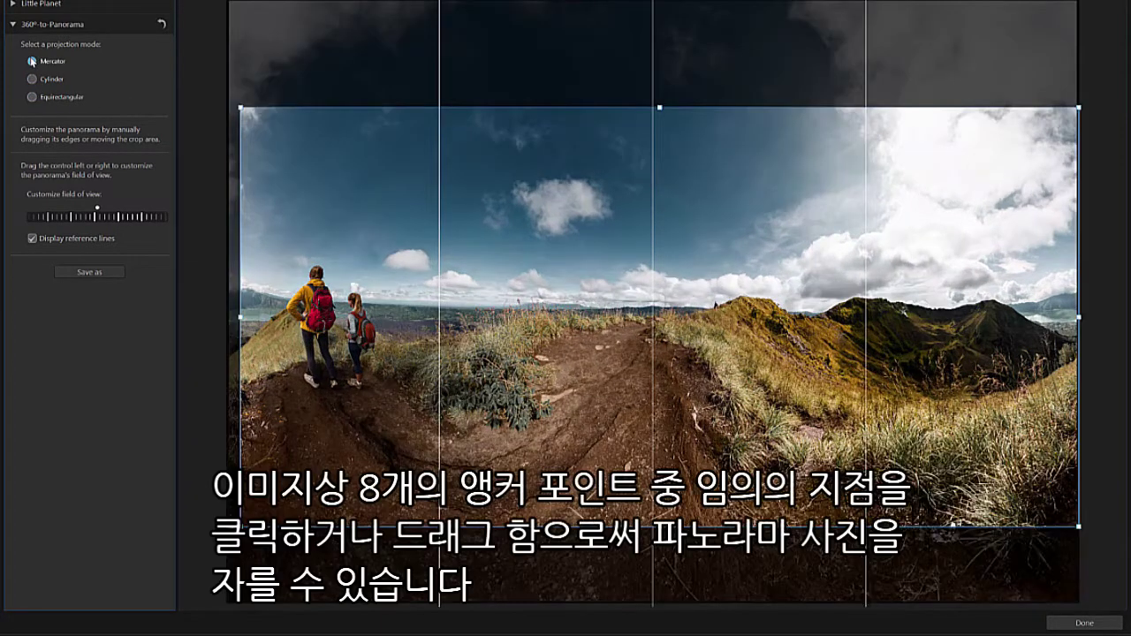
left_click(32, 97)
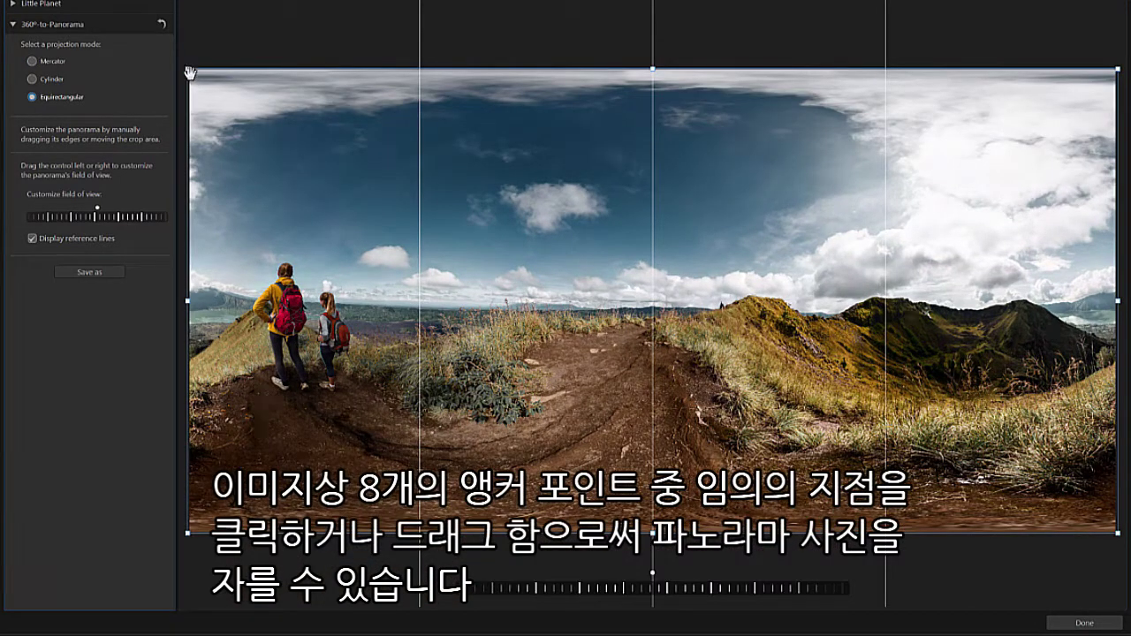
- Crop the distorted sky and ground edges off the panorama and shift its field of view to place the hikers just right of center
left_click_drag(189, 70, 198, 117)
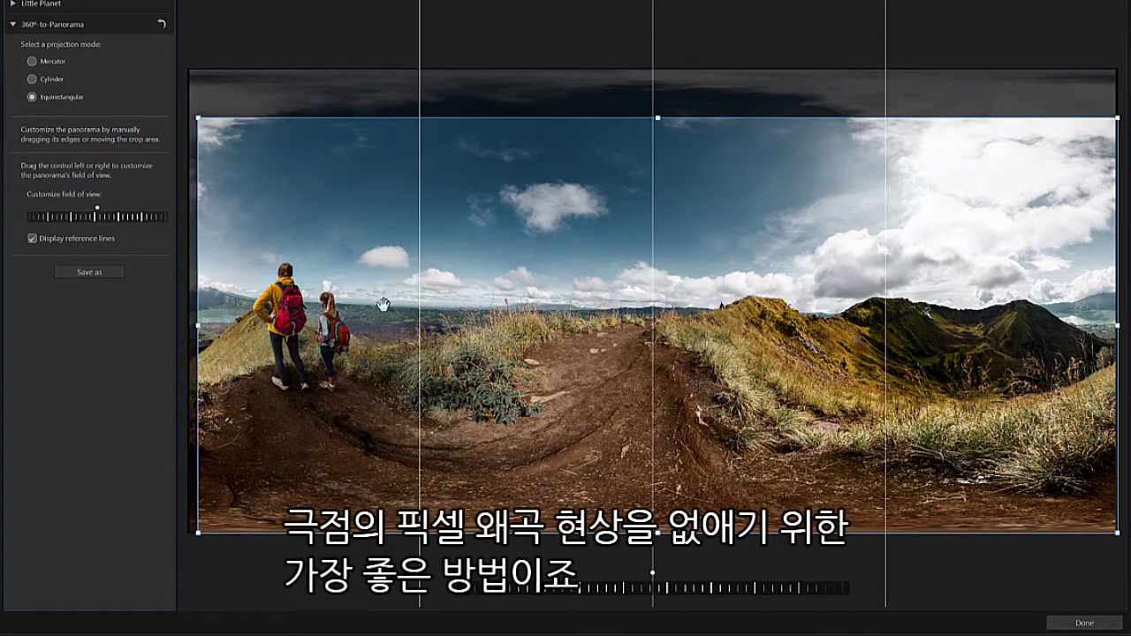
left_click_drag(656, 528, 657, 497)
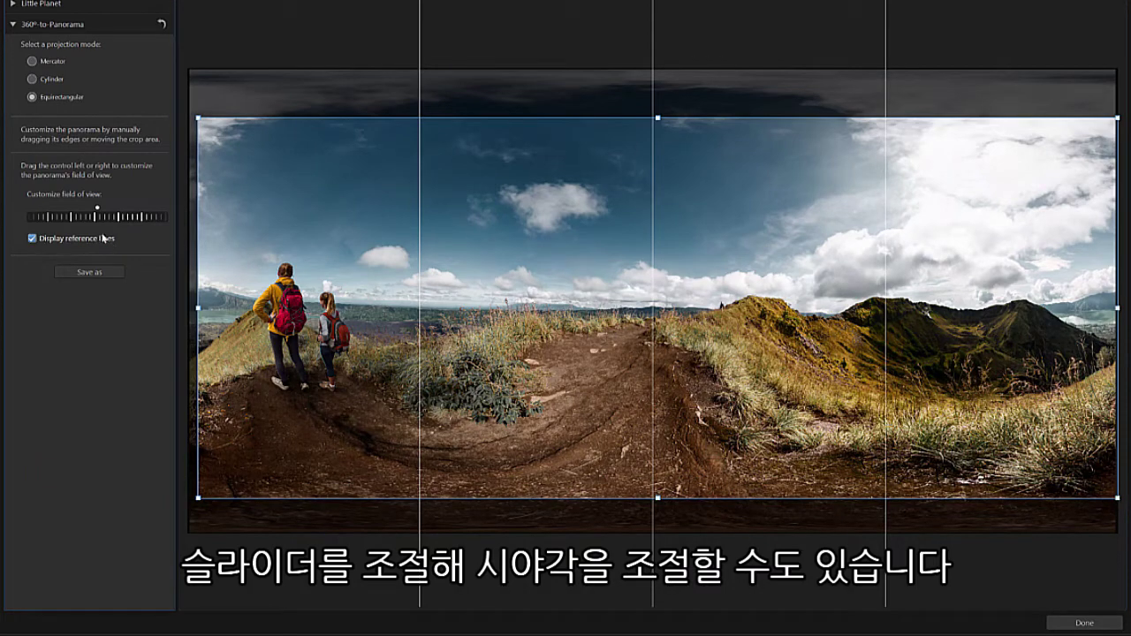
left_click_drag(96, 217, 315, 281)
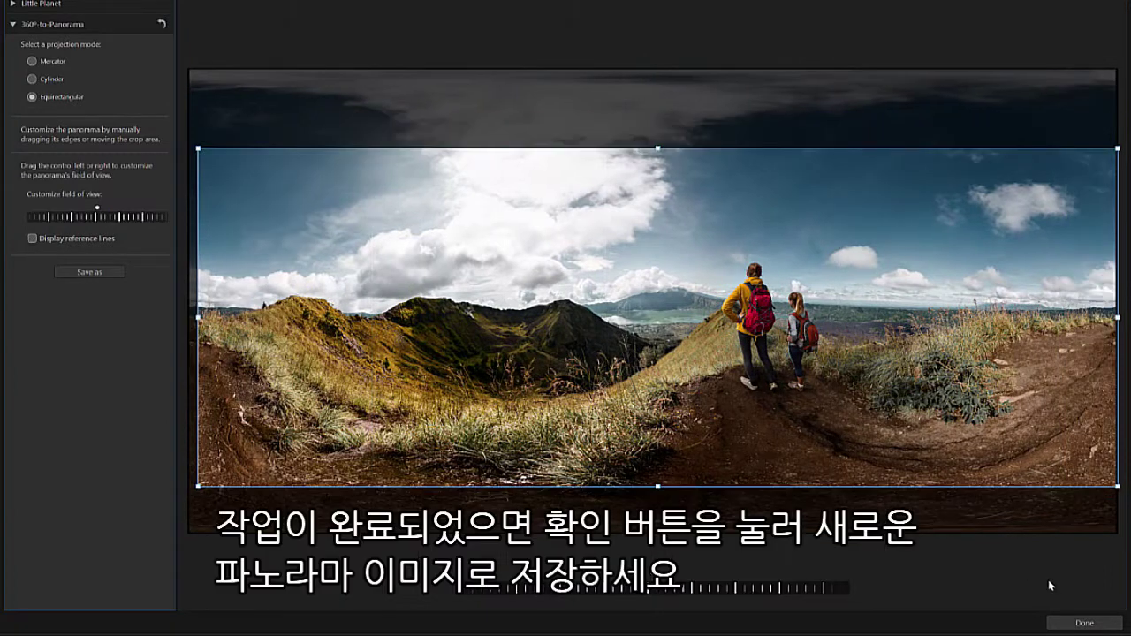
- Finish the panorama and save it as a JPG file named PANORAMA
left_click(1084, 623)
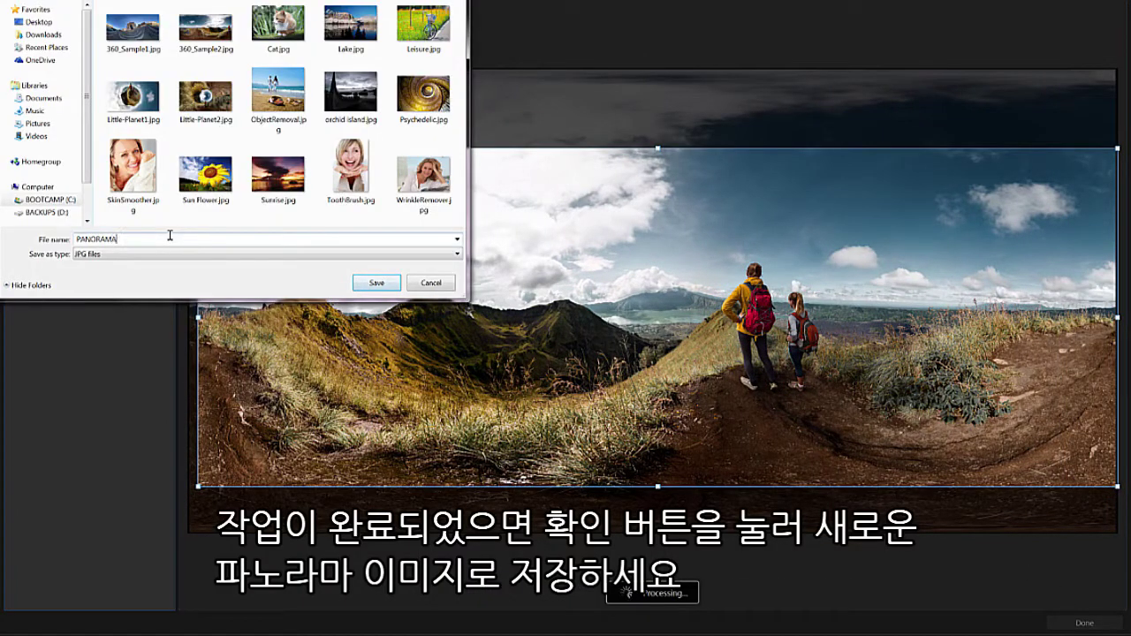
left_click(356, 285)
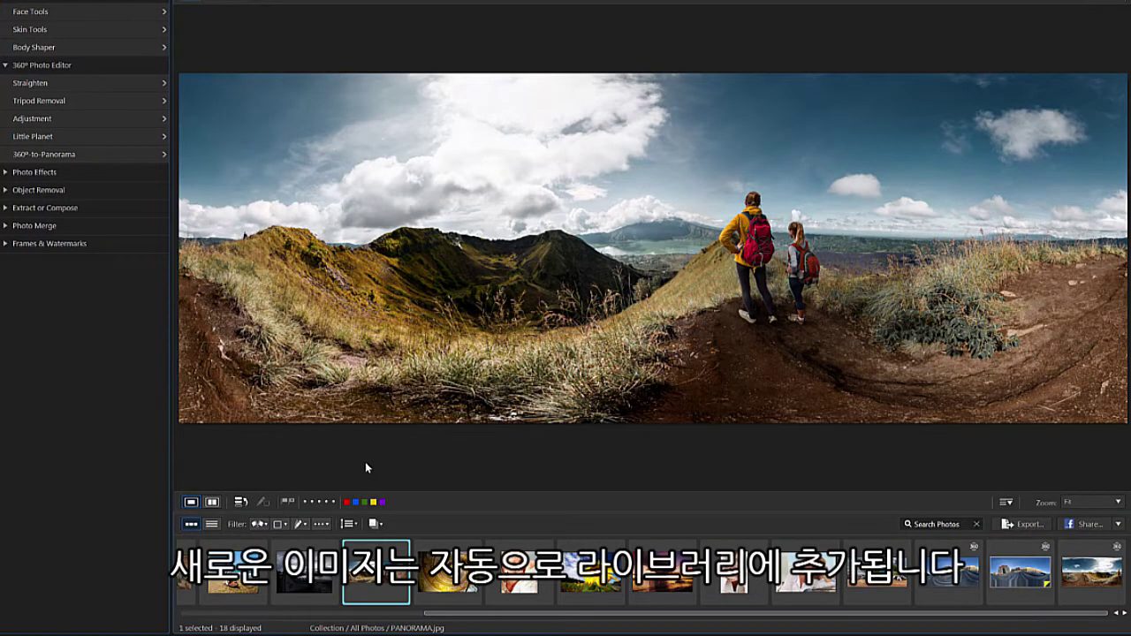